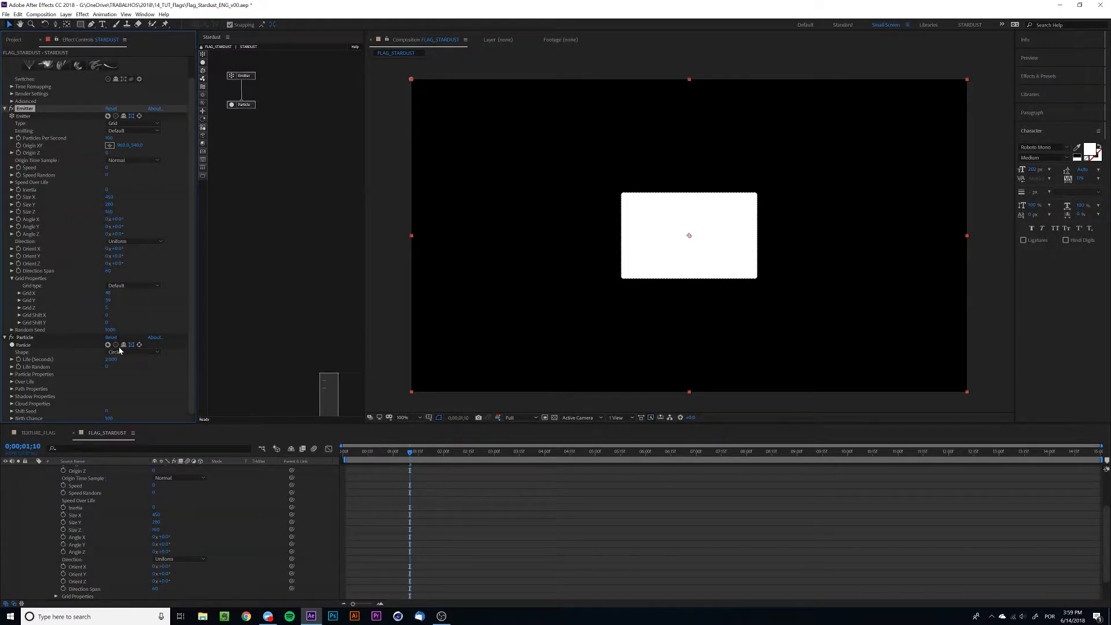
Set the emitter's Grid Z to 1 and the particle life to 15 seconds
{"action": "left_click", "coordinate": [107, 307]}
{"action": "type", "text": "1"}
{"action": "key", "text": "Return"}
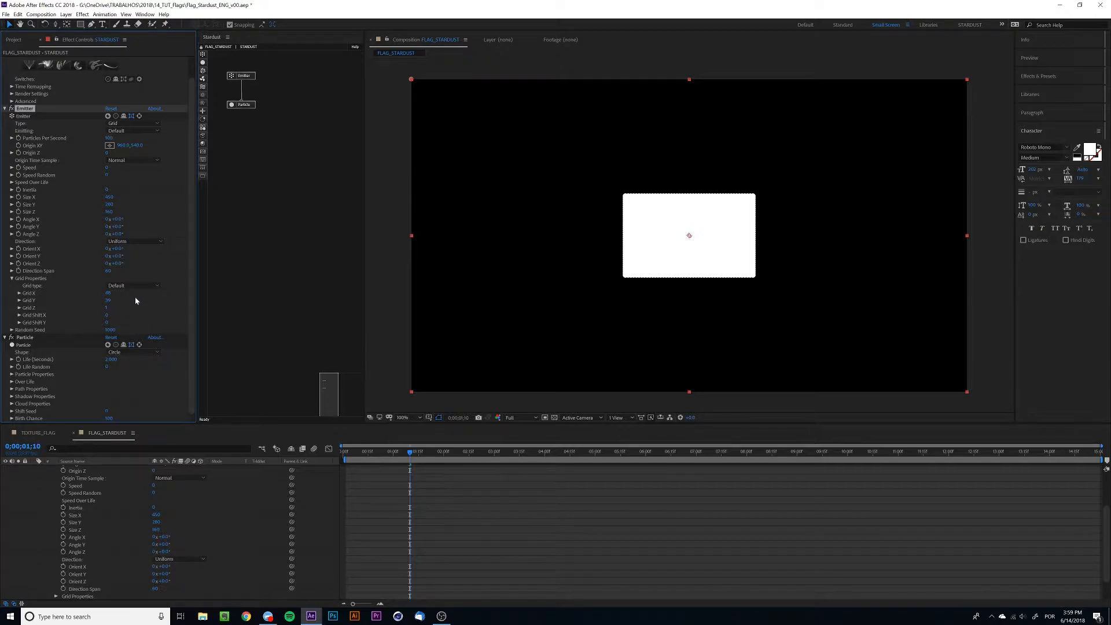
{"action": "left_click", "coordinate": [111, 359]}
{"action": "key", "text": "Return"}
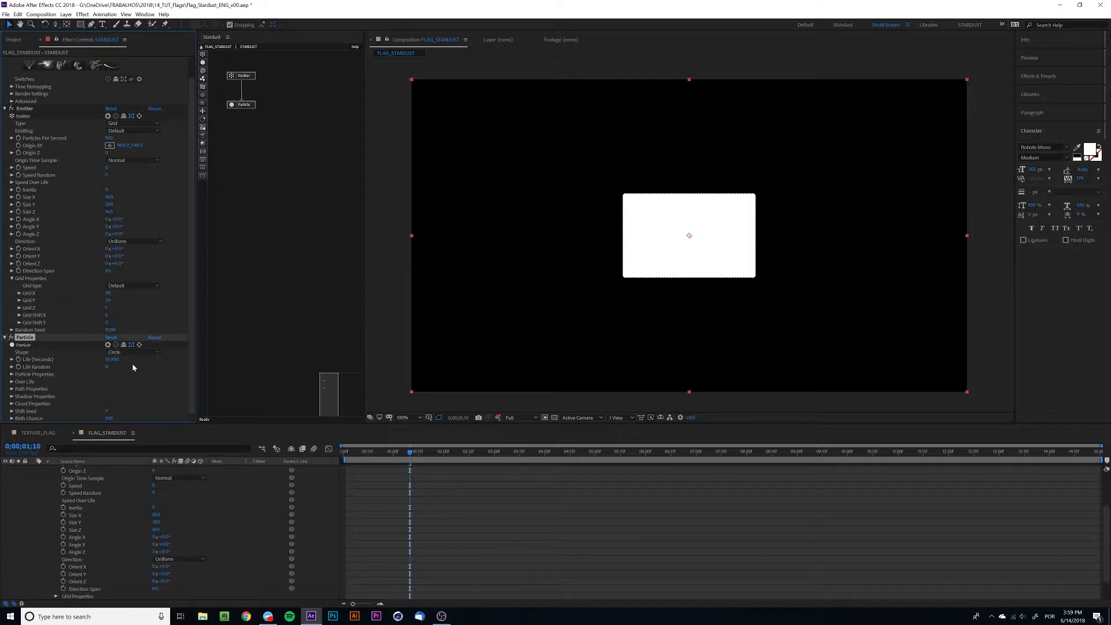
Set the particle size to 3 pixels in the Particle node's properties
{"action": "left_click", "coordinate": [12, 374]}
{"action": "left_click", "coordinate": [108, 338]}
{"action": "type", "text": "3"}
{"action": "key", "text": "Return"}
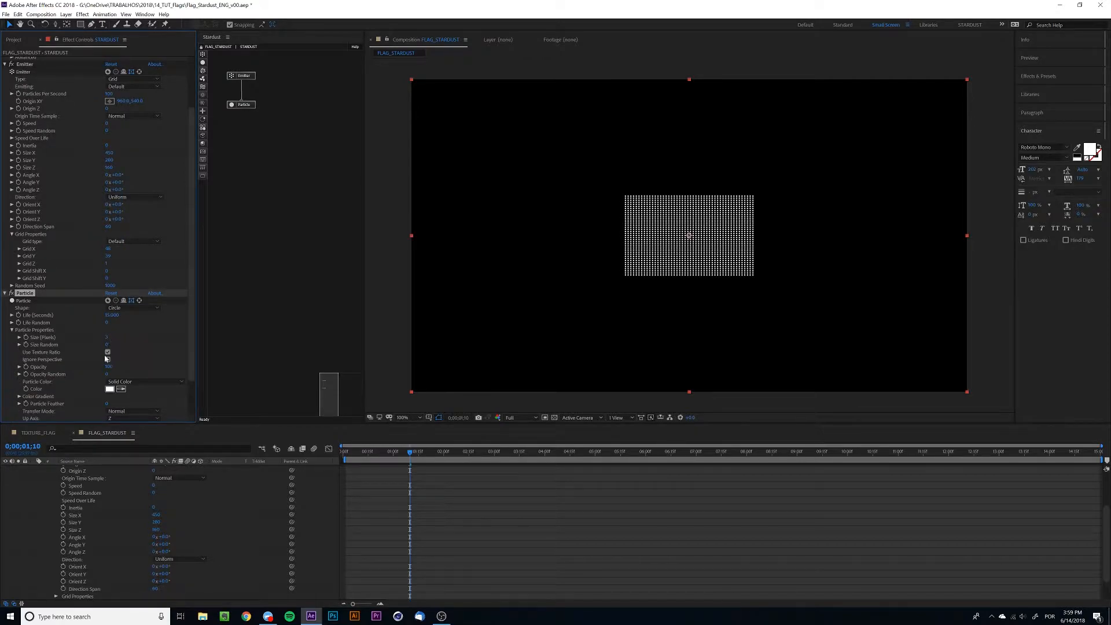
Increase the emitter's grid density along X by setting Grid X to 100
{"action": "scroll", "coordinate": [95, 335], "scroll_direction": "down", "scroll_amount": 2}
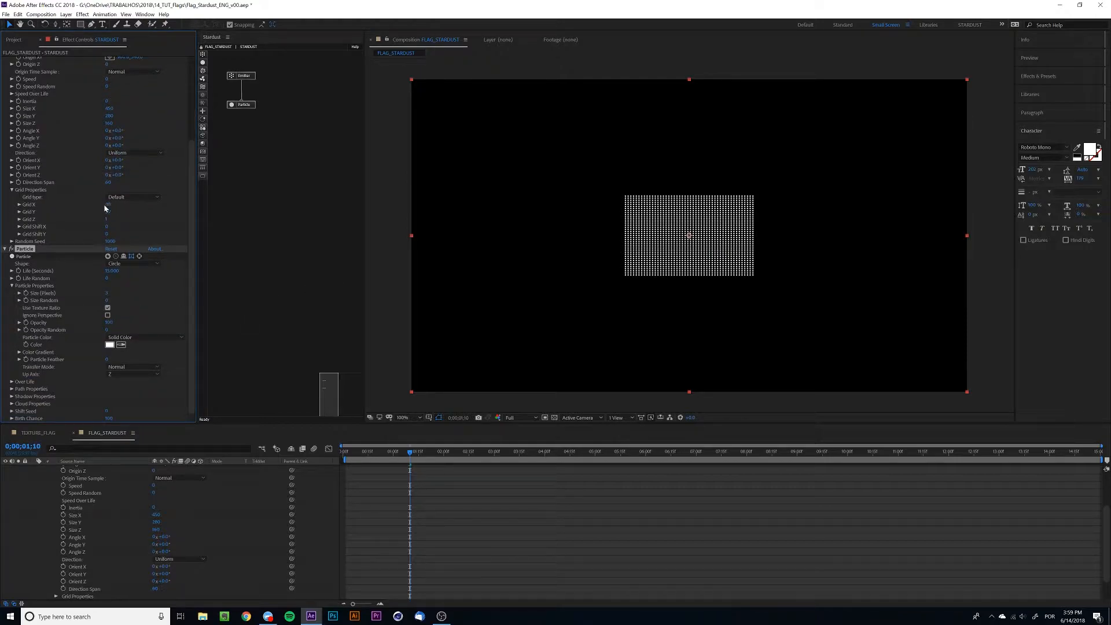
{"action": "left_click_drag", "start_coordinate": [108, 205], "coordinate": [128, 211]}
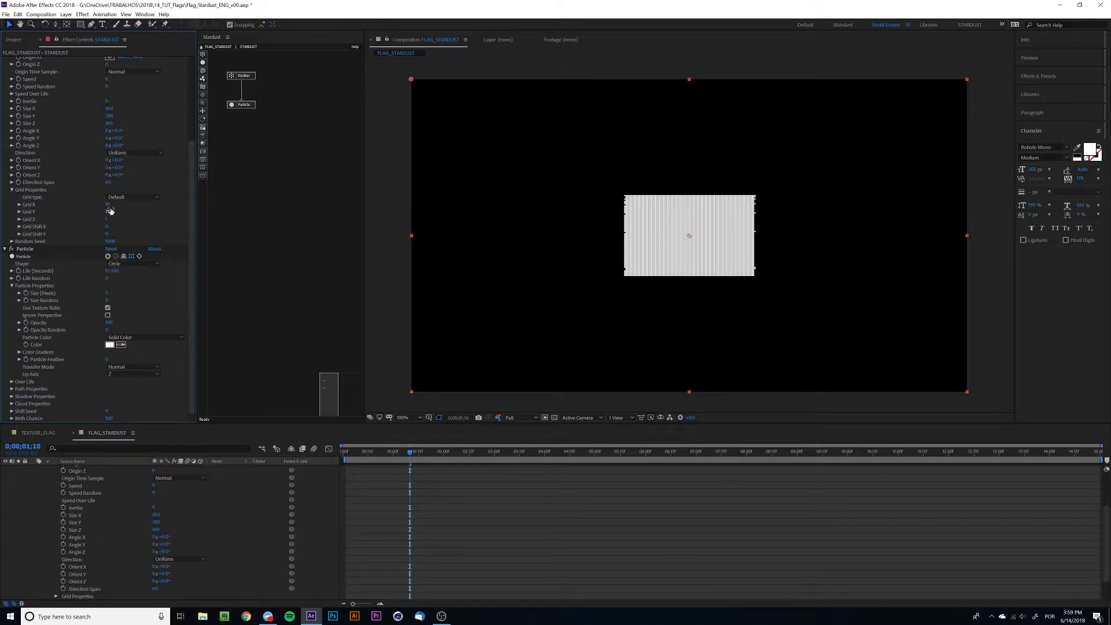
{"action": "left_click", "coordinate": [109, 205]}
{"action": "type", "text": "100"}
{"action": "key", "text": "Return"}
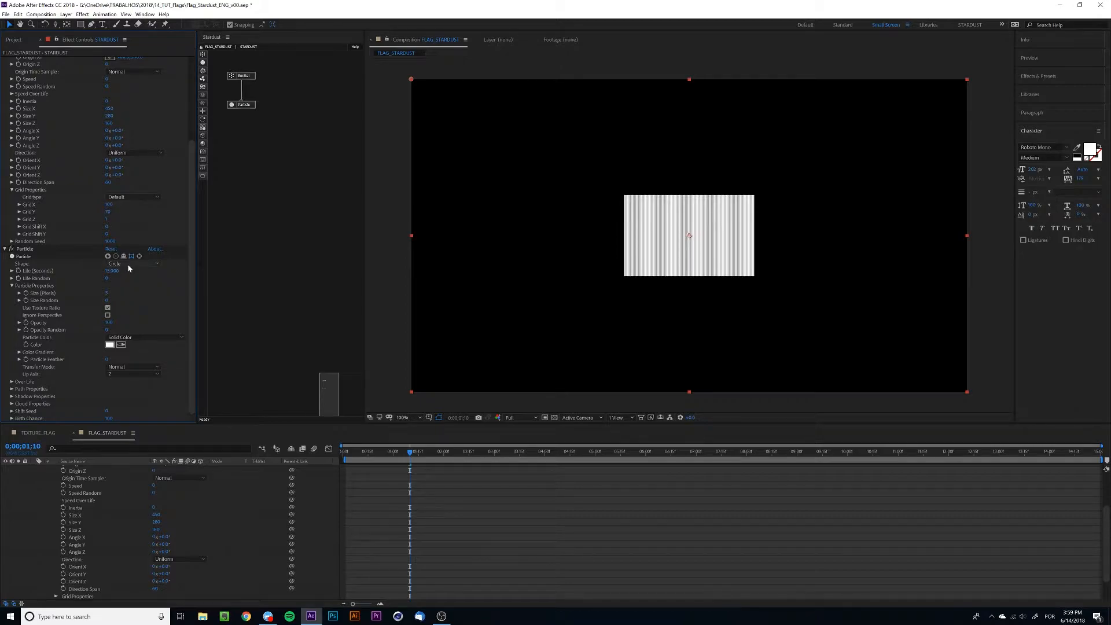
Add a Turbulence node to the Stardust node graph and raise its Position offset to about 40
{"action": "scroll", "coordinate": [152, 173], "scroll_direction": "up", "scroll_amount": 3}
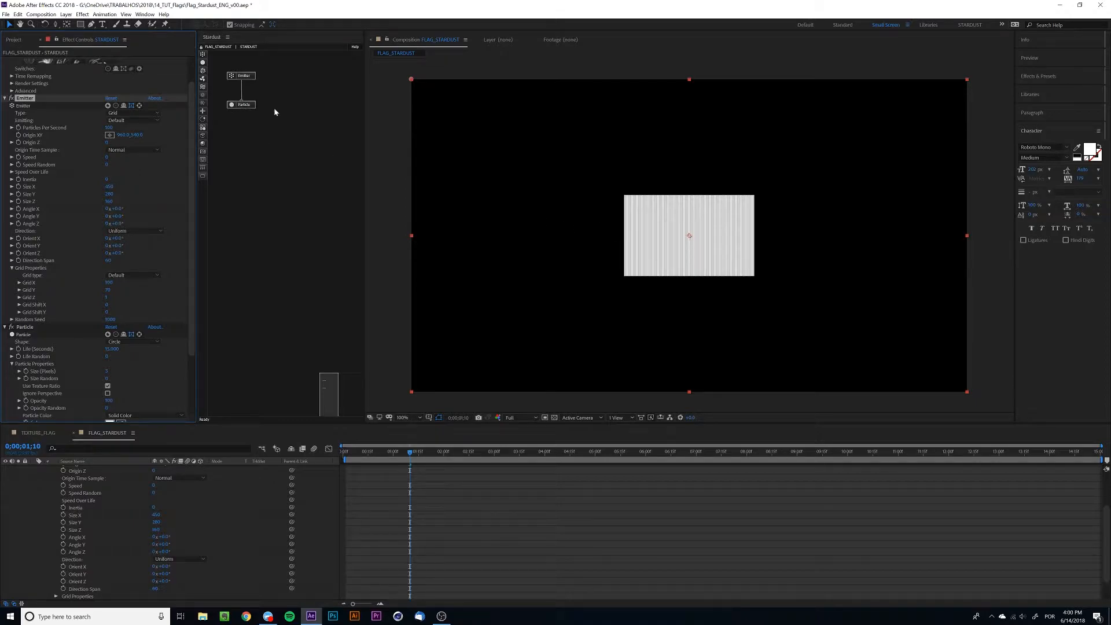
{"action": "left_click_drag", "start_coordinate": [202, 86], "coordinate": [243, 140]}
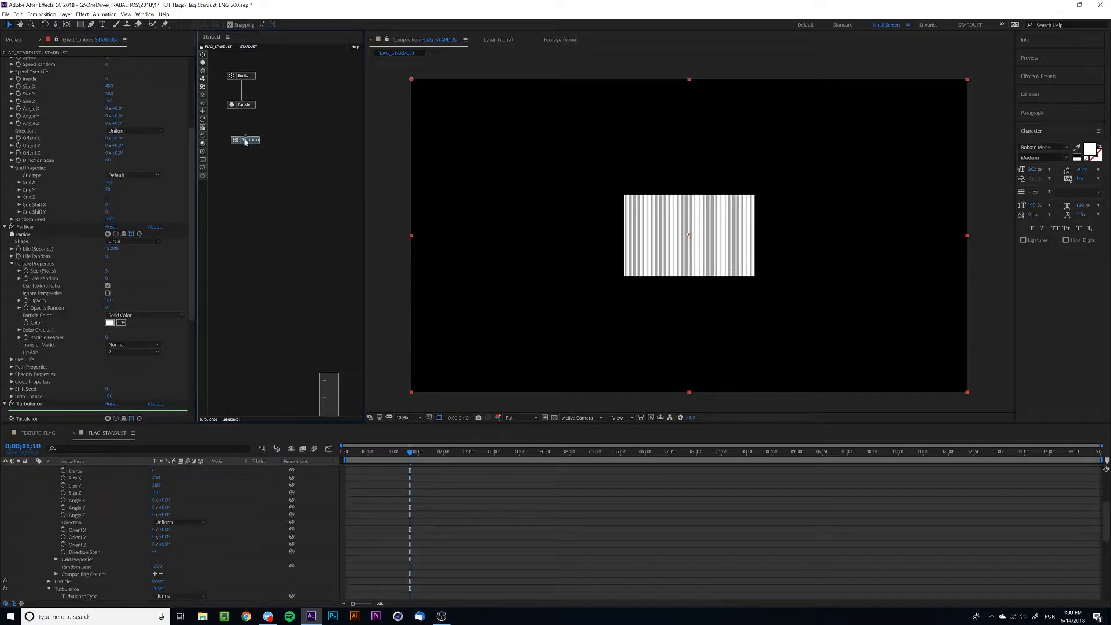
{"action": "scroll", "coordinate": [51, 289], "scroll_direction": "down", "scroll_amount": 6}
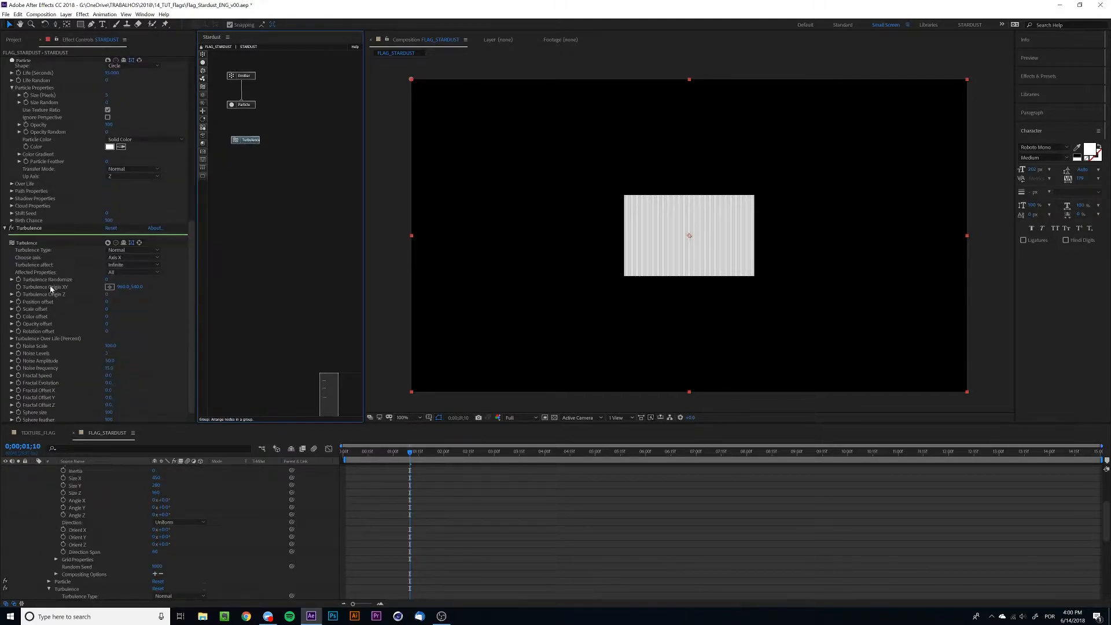
{"action": "scroll", "coordinate": [97, 287], "scroll_direction": "down", "scroll_amount": 1}
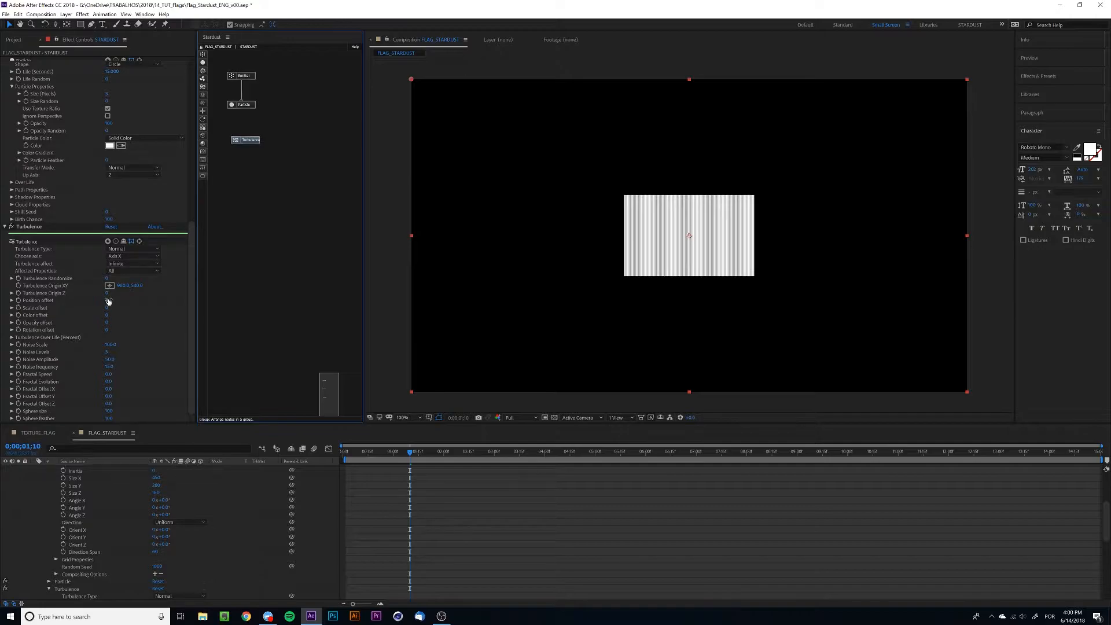
{"action": "left_click_drag", "start_coordinate": [107, 306], "coordinate": [105, 300]}
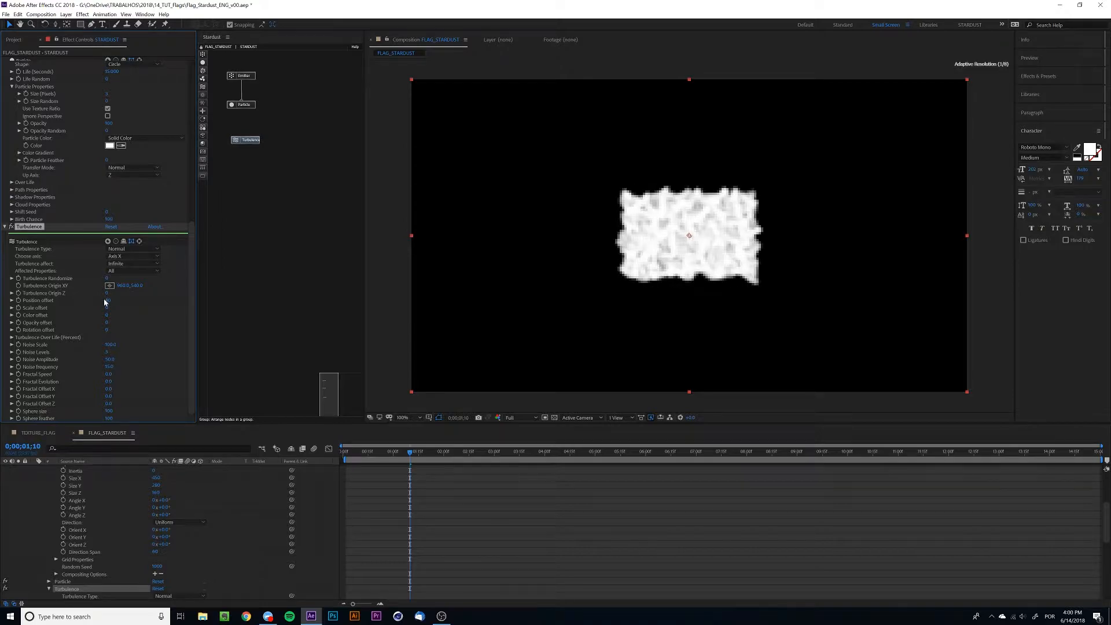
{"action": "scroll", "coordinate": [689, 236], "scroll_direction": "up", "scroll_amount": 2}
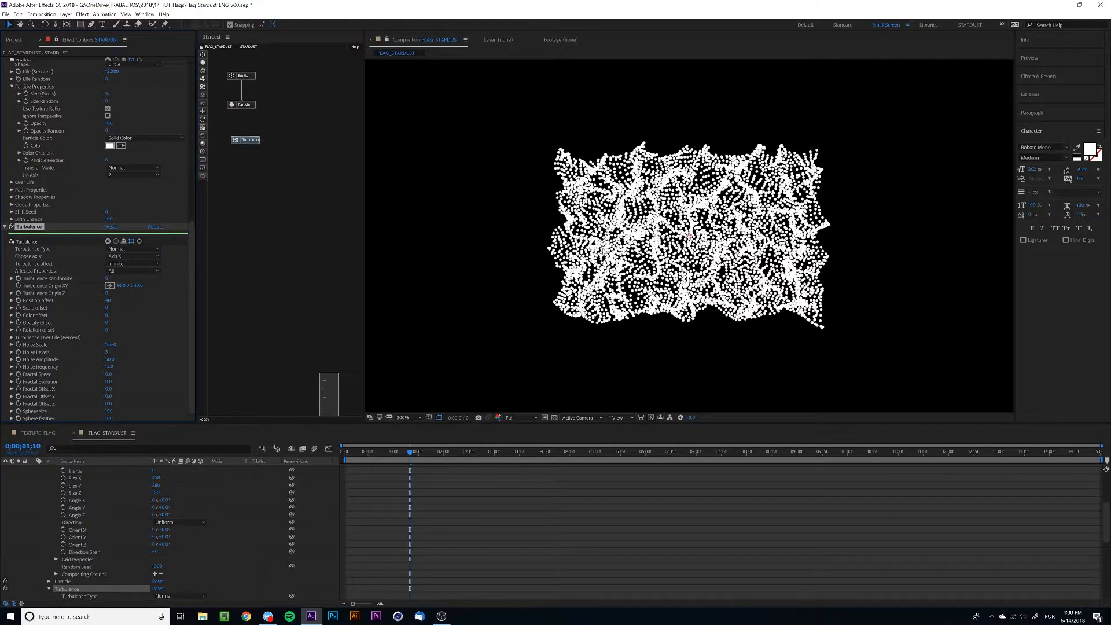
{"action": "scroll", "coordinate": [689, 236], "scroll_direction": "down", "scroll_amount": 2}
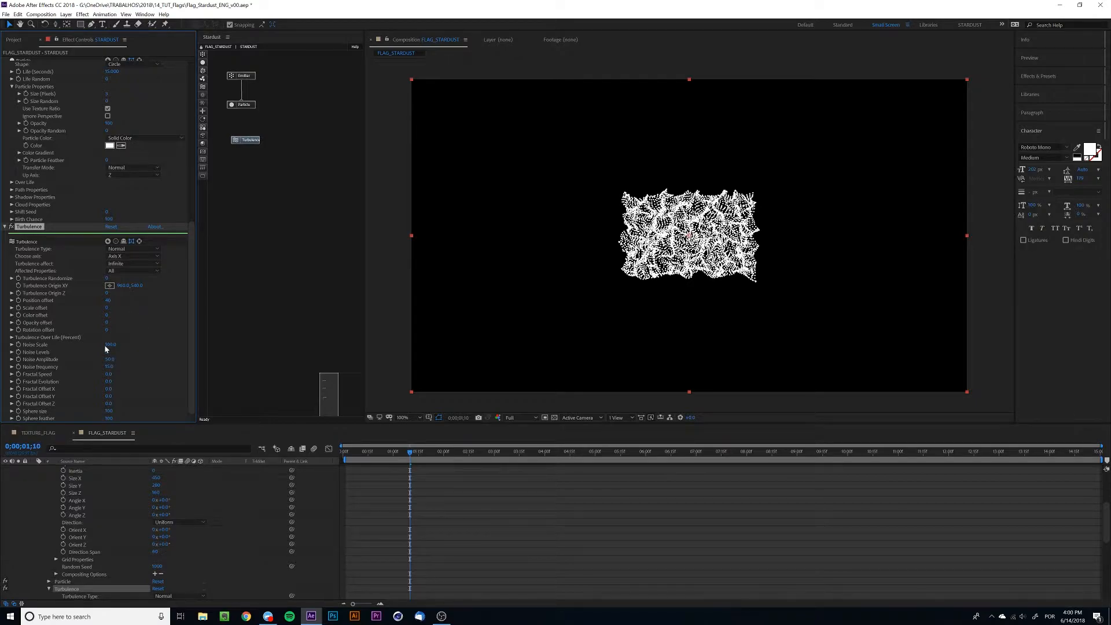
Smooth the turbulence into broad waves by increasing the Noise Scale and setting the Noise frequency to 10
{"action": "left_click_drag", "start_coordinate": [112, 346], "coordinate": [124, 342]}
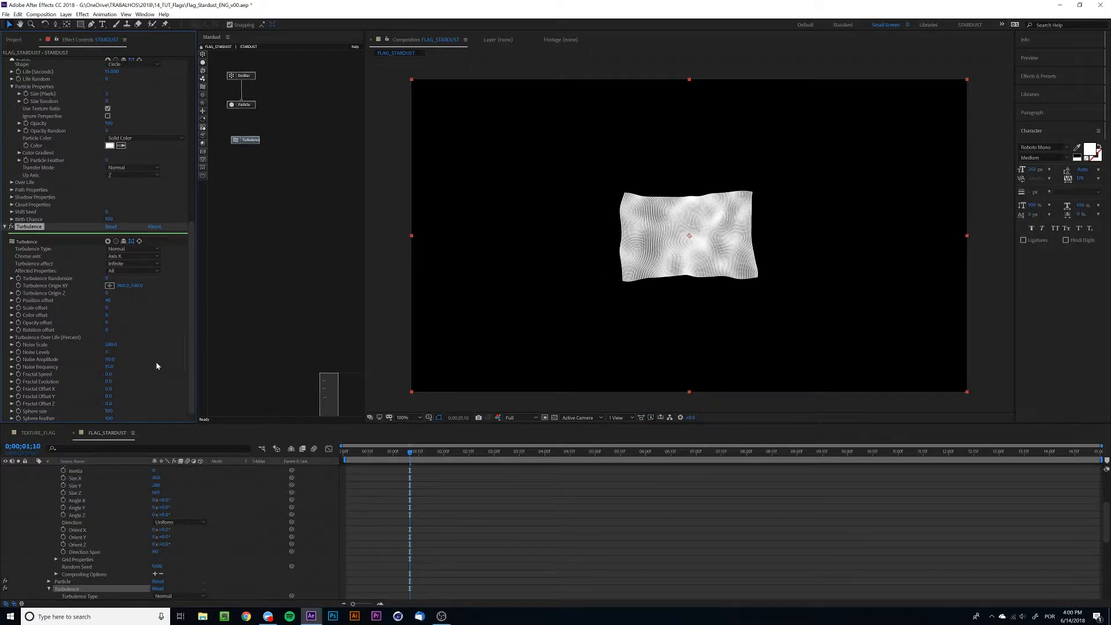
{"action": "left_click", "coordinate": [108, 366]}
{"action": "type", "text": "10"}
{"action": "key", "text": "Return"}
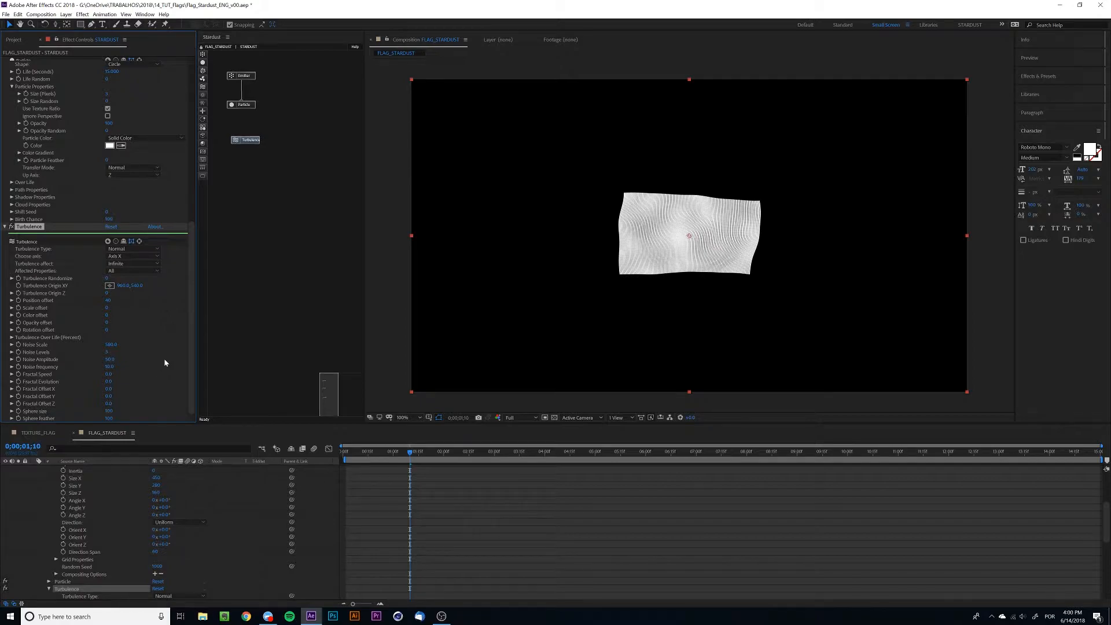
Preview the animation, then try changes to Fractal Offset X and Fractal Evolution, undoing each one
{"action": "key", "text": "space"}
{"action": "key", "text": "space"}
{"action": "mouse_move", "coordinate": [109, 389]}
{"action": "left_mouse_down"}
{"action": "mouse_move", "coordinate": [132, 385]}
{"action": "mouse_move", "coordinate": [120, 384]}
{"action": "left_mouse_up"}
{"action": "key", "text": "ctrl+z"}
{"action": "left_click_drag", "start_coordinate": [107, 383], "coordinate": [116, 384]}
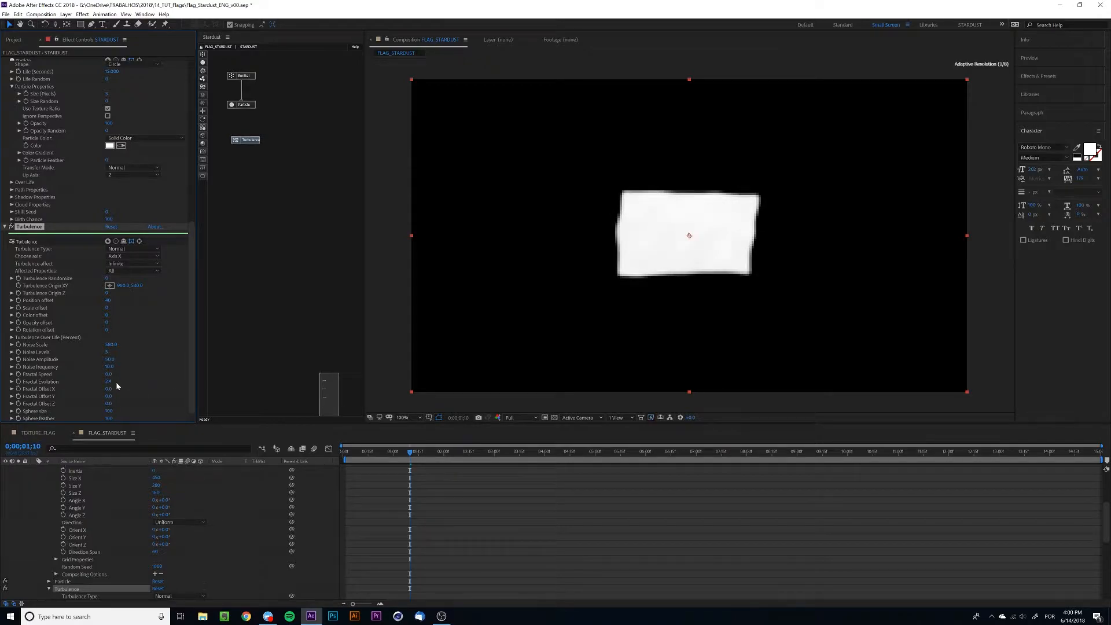
{"action": "key", "text": "ctrl+z"}
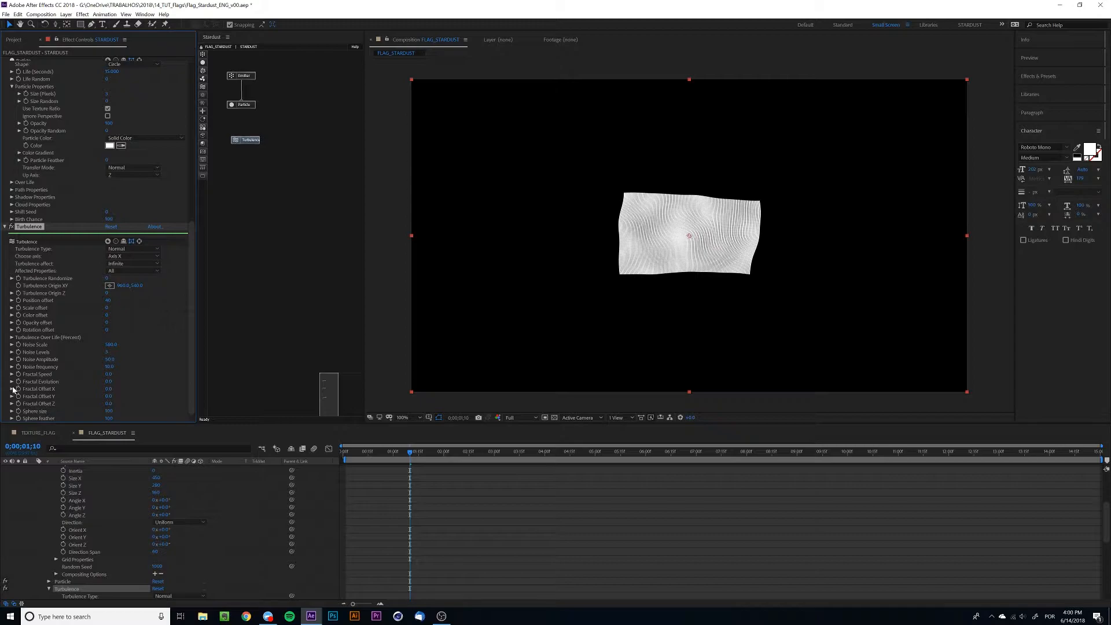
Animate the turbulence's Fractal Offset X with the expression time*10 and preview the motion
{"action": "left_click", "coordinate": [18, 388], "text": "alt"}
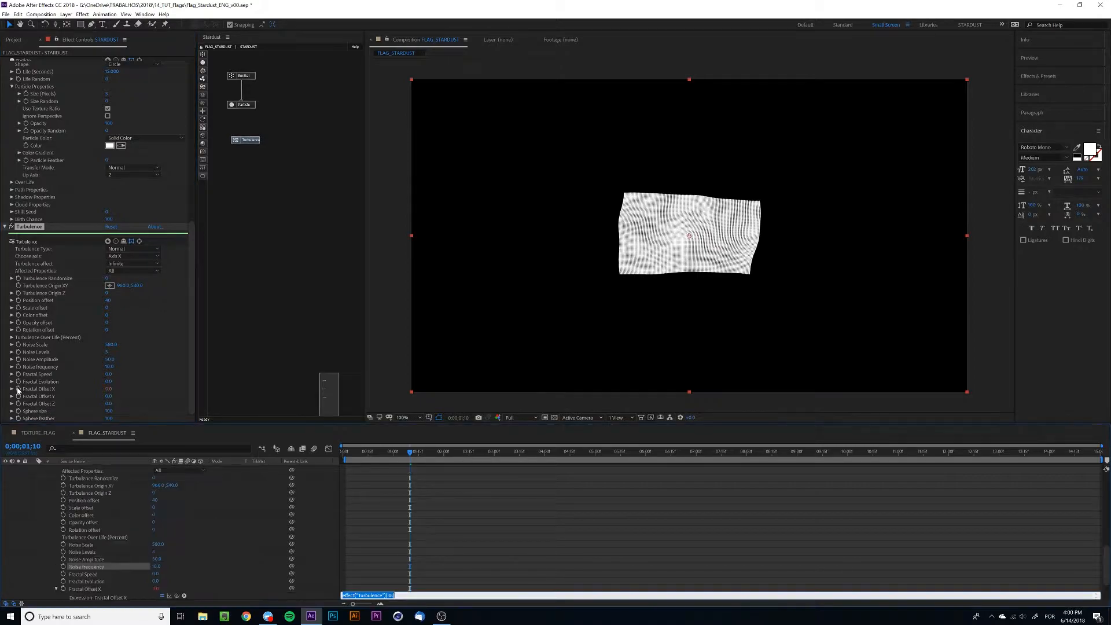
{"action": "type", "text": "time*10"}
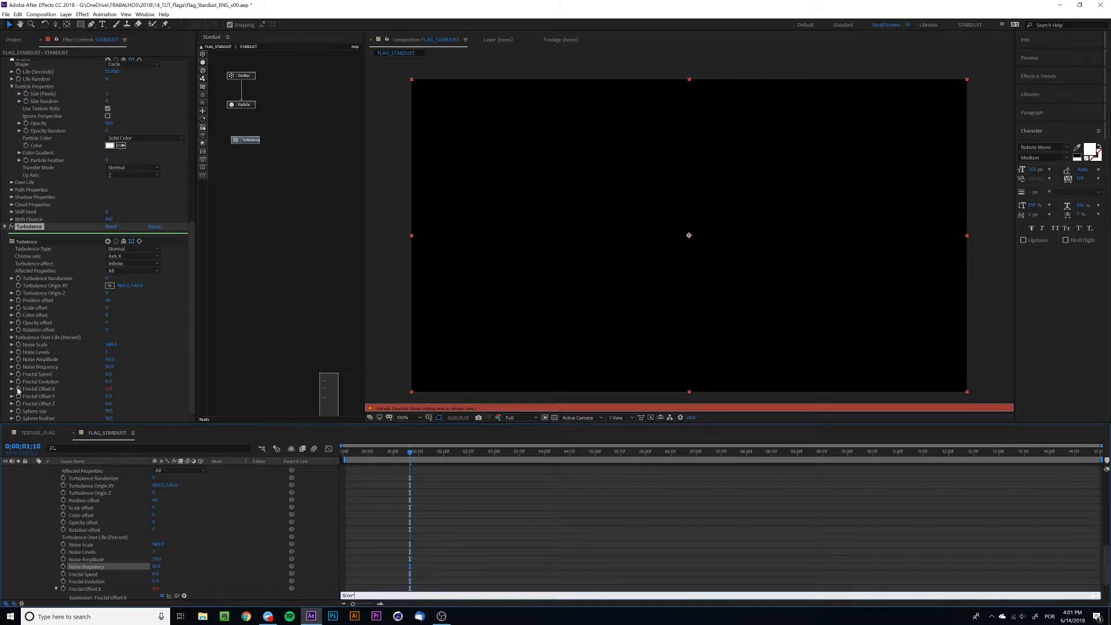
{"action": "left_click", "coordinate": [513, 571]}
{"action": "key", "text": "space"}
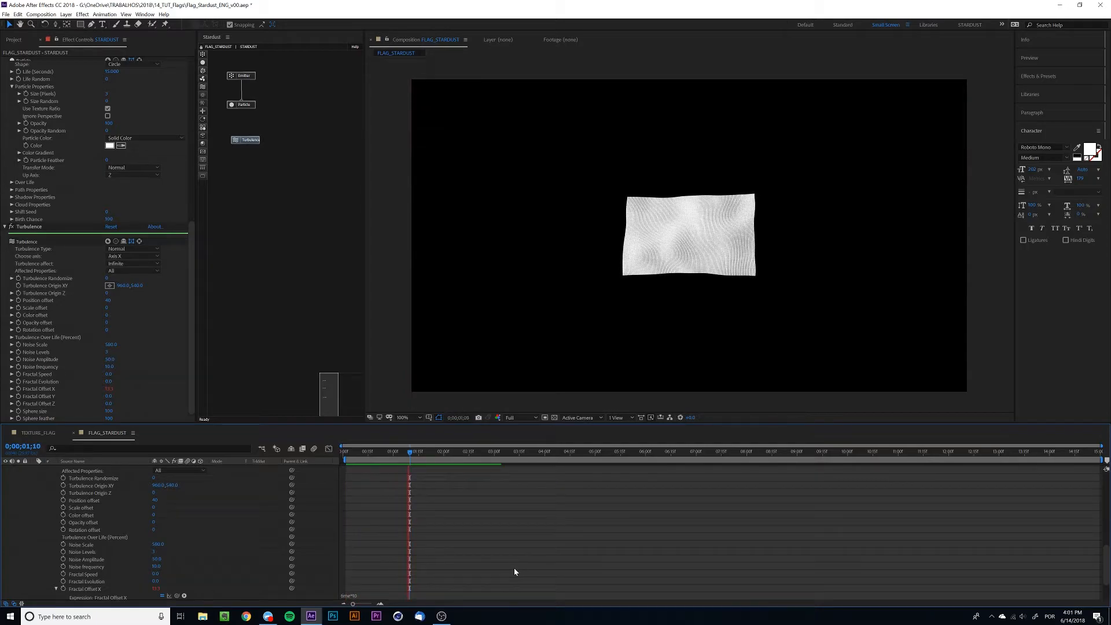
{"action": "key", "text": "space"}
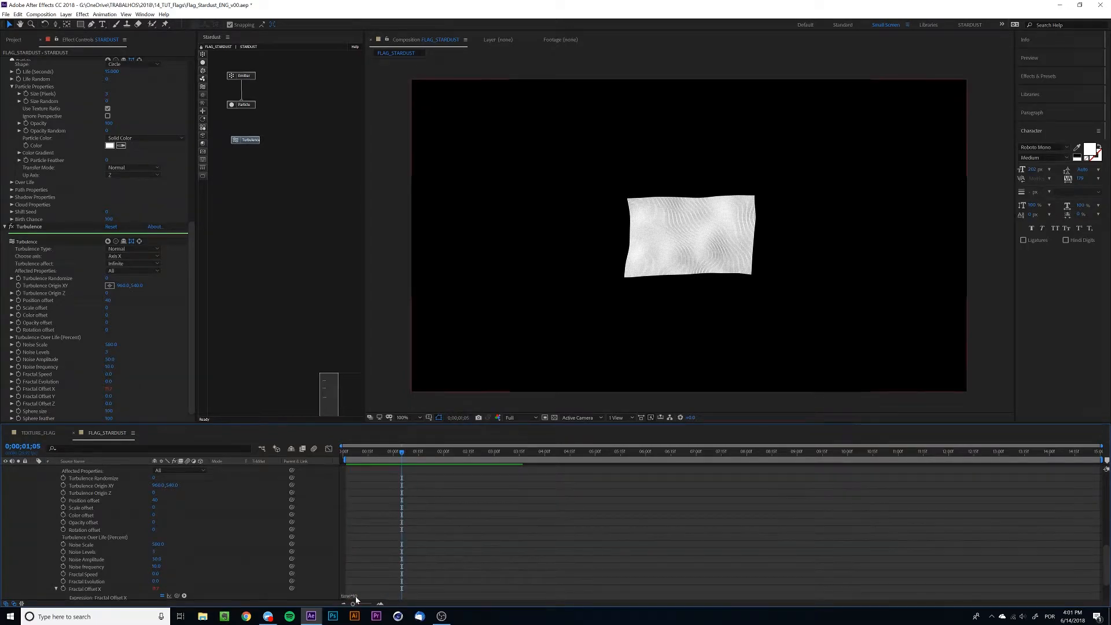
Change the Fractal Offset X expression to time*-5 and preview the wave motion
{"action": "left_click", "coordinate": [353, 597]}
{"action": "left_click", "coordinate": [358, 596]}
{"action": "type", "text": "*5"}
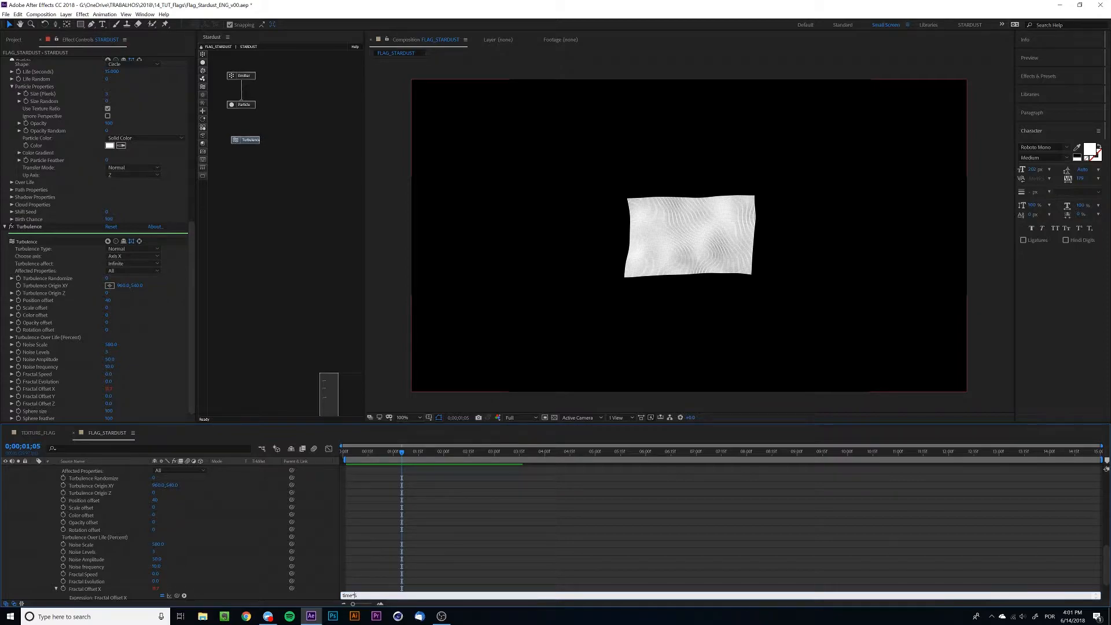
{"action": "left_click", "coordinate": [462, 523]}
{"action": "key", "text": "space"}
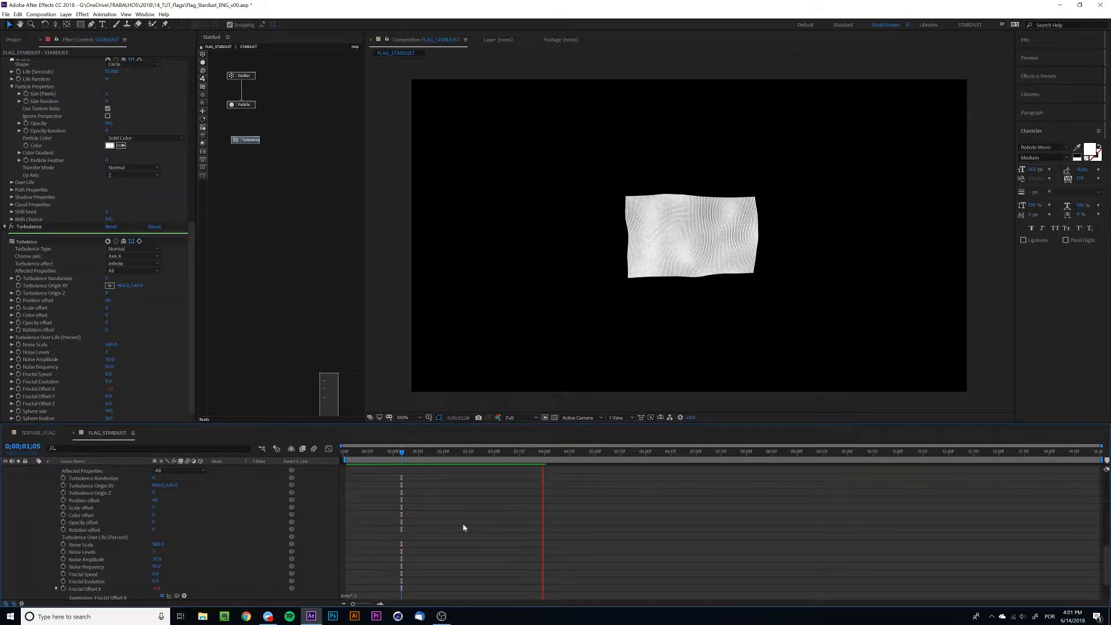
{"action": "key", "text": "space"}
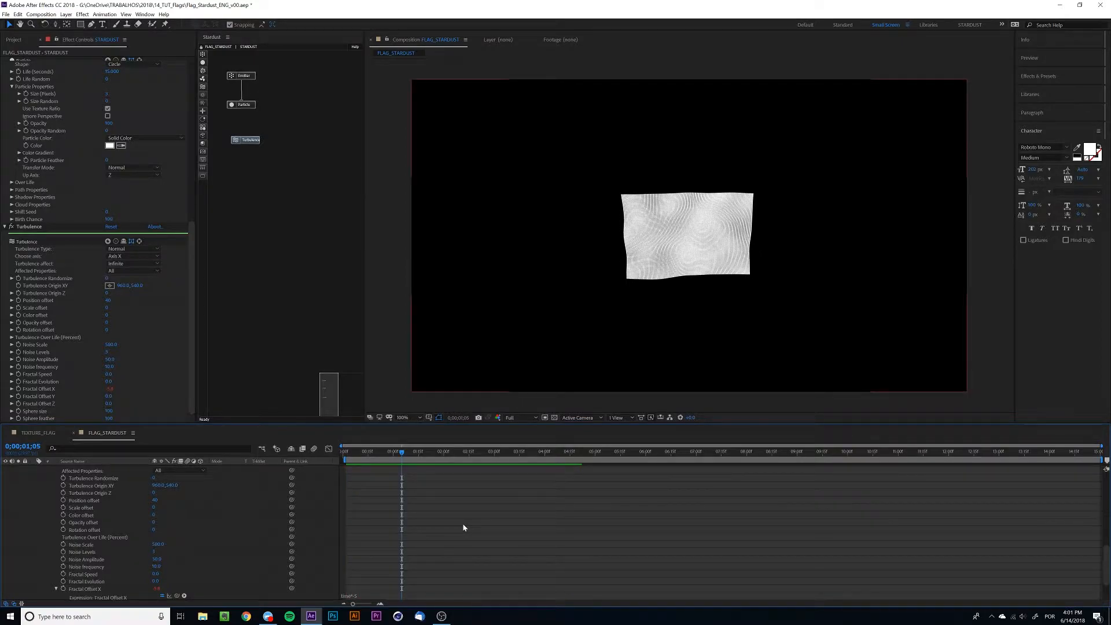
Try a much higher Noise Amplitude on the turbulence, undo it, and preview the animation
{"action": "left_click_drag", "start_coordinate": [108, 360], "coordinate": [158, 339]}
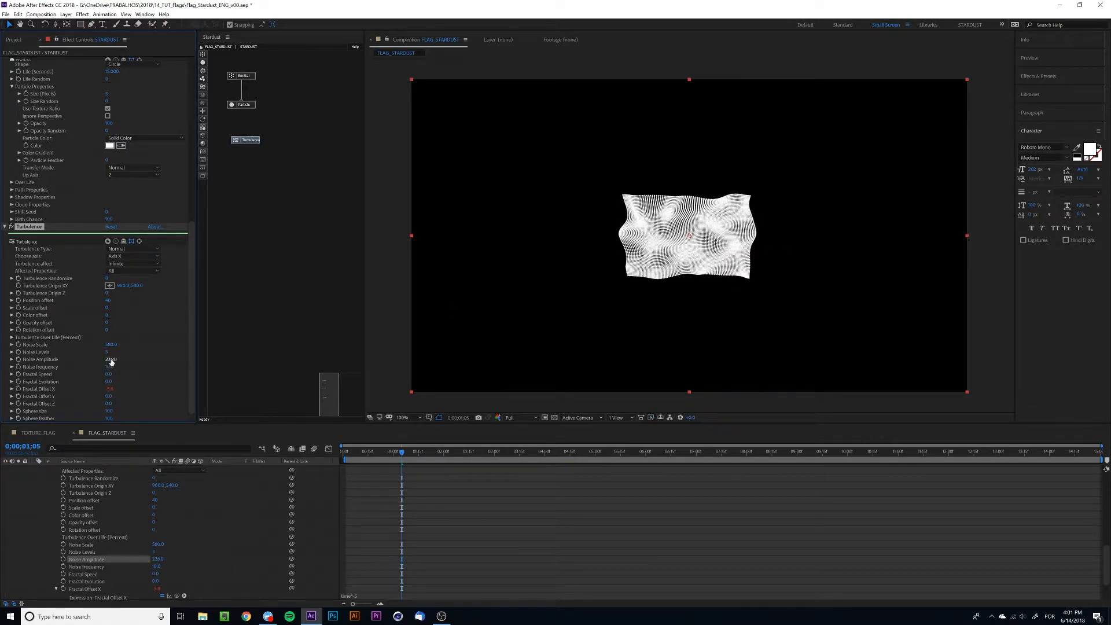
{"action": "key", "text": "ctrl+z"}
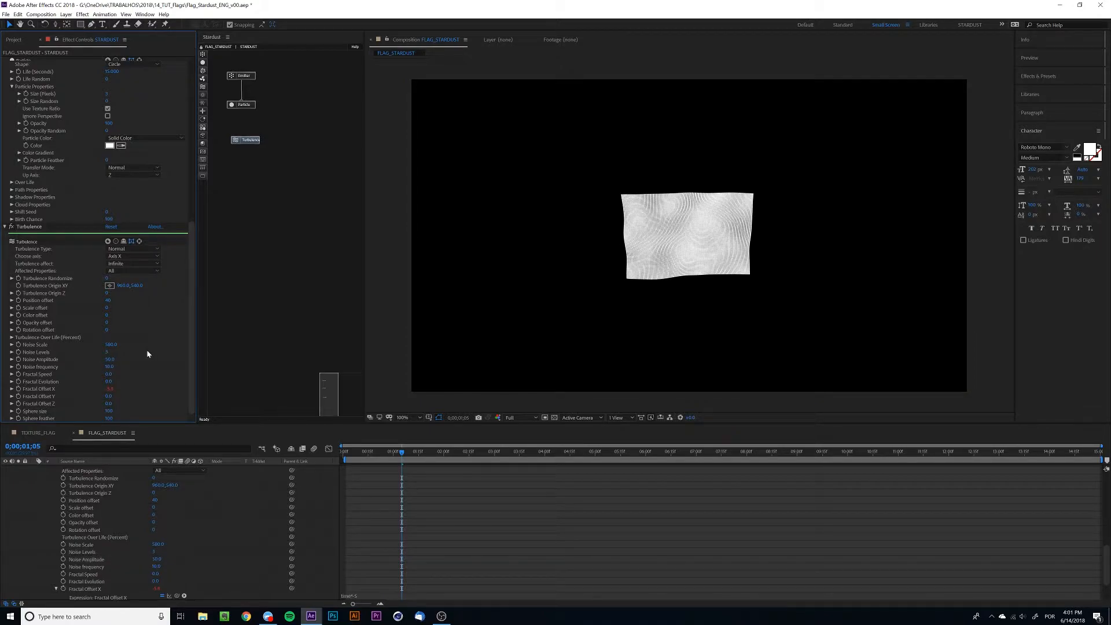
{"action": "key", "text": "space"}
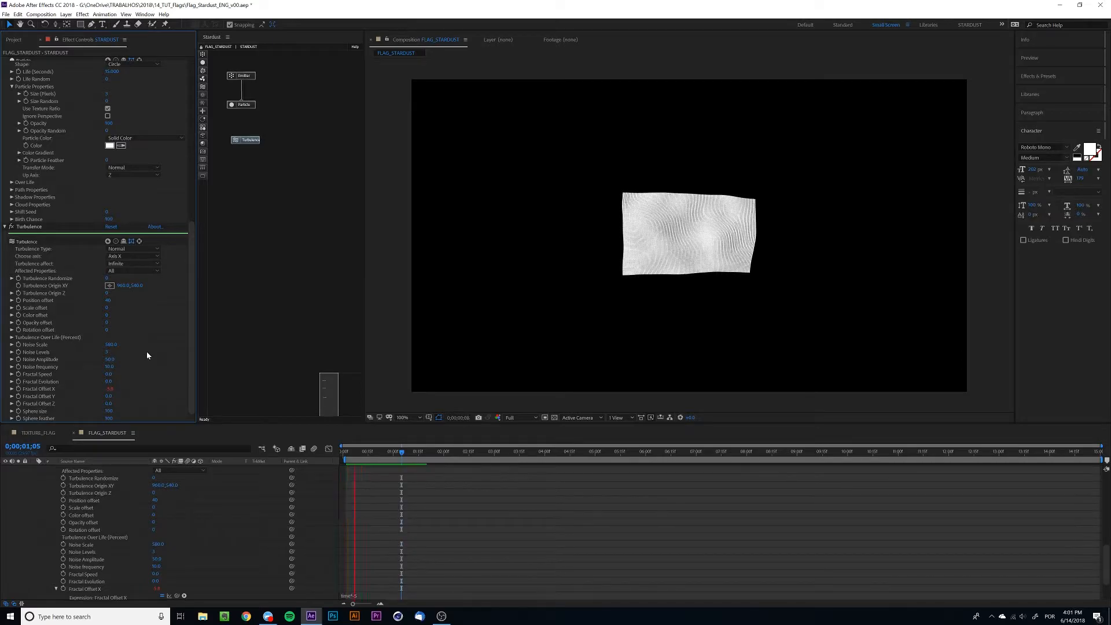
{"action": "key", "text": "space"}
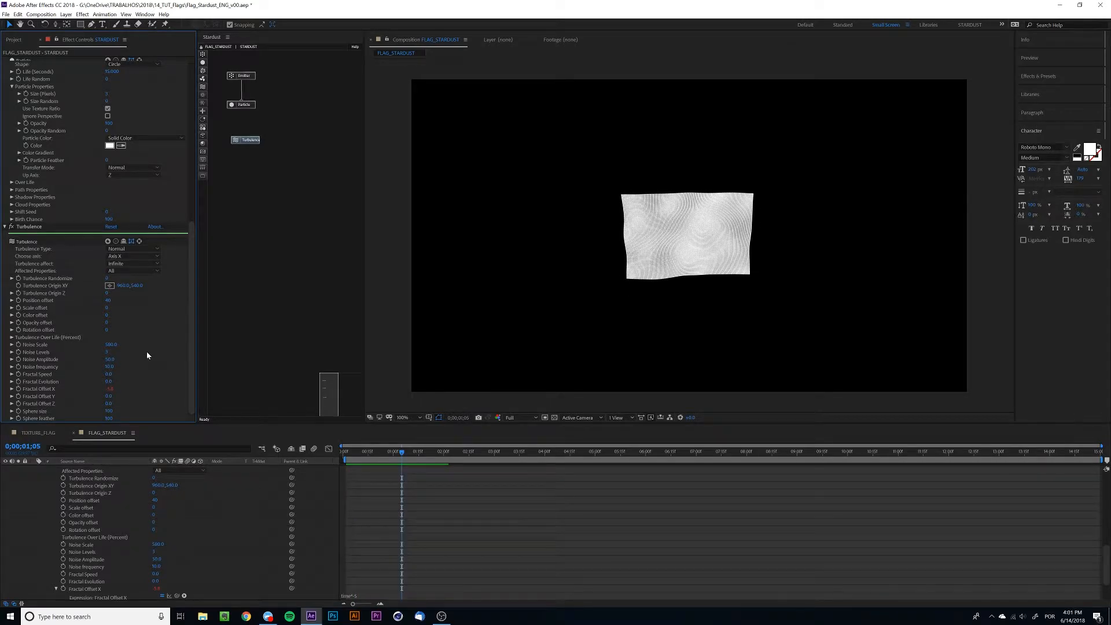
Set the turbulence's Position offset to 70 and preview the stronger waving
{"action": "left_click", "coordinate": [107, 300]}
{"action": "type", "text": "70"}
{"action": "key", "text": "Return"}
{"action": "key", "text": "space"}
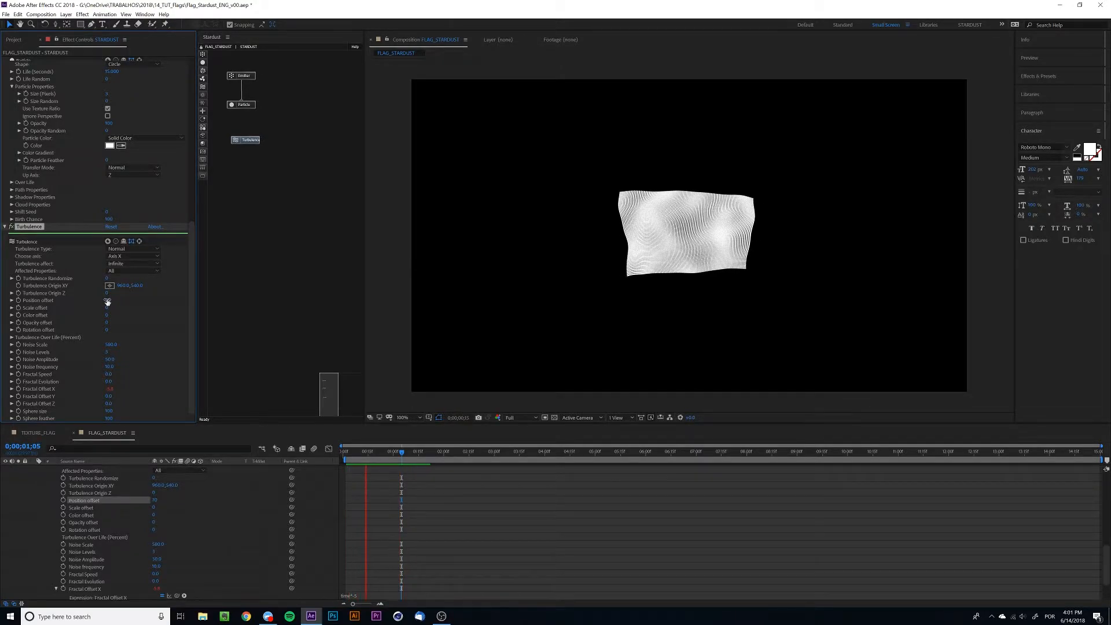
{"action": "key", "text": "space"}
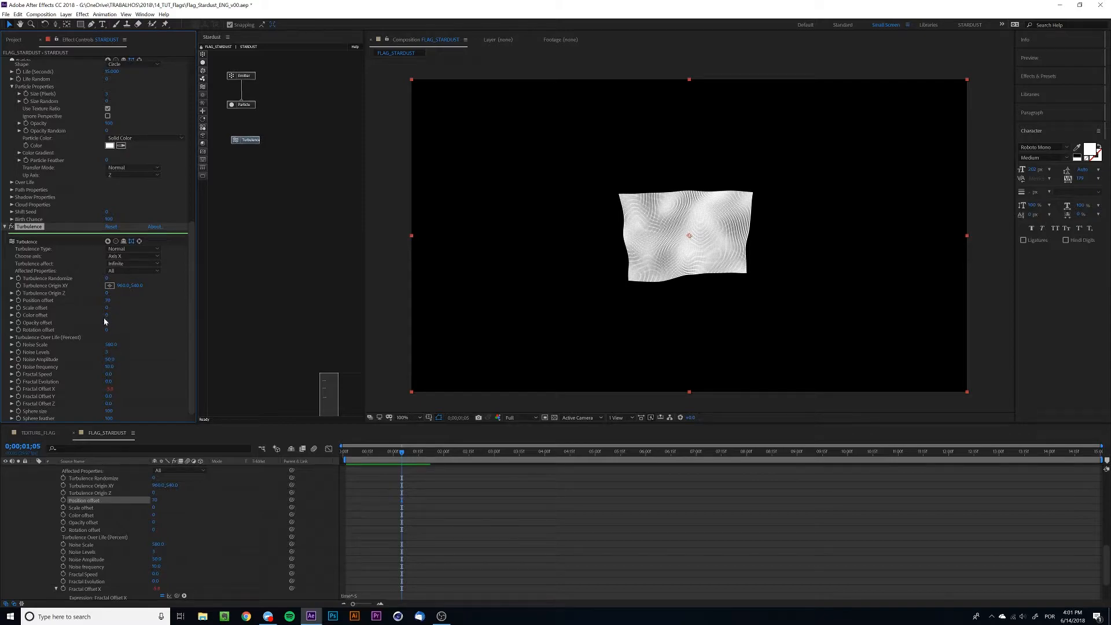
Raise the turbulence's Color offset to shade the waves and preview the animation
{"action": "left_click_drag", "start_coordinate": [107, 315], "coordinate": [113, 315]}
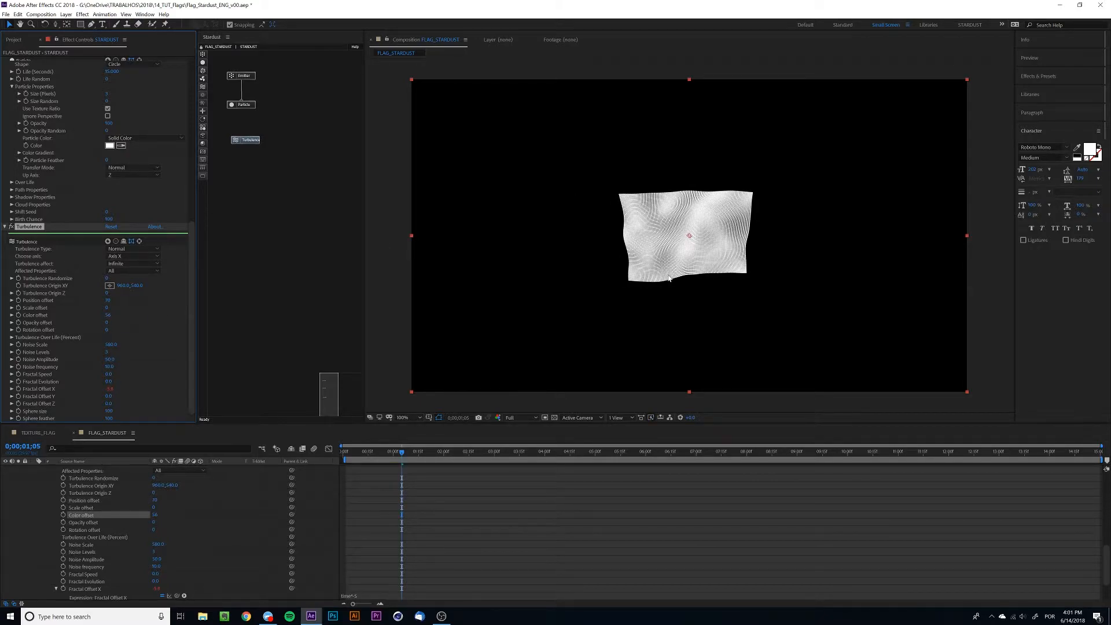
{"action": "key", "text": "space"}
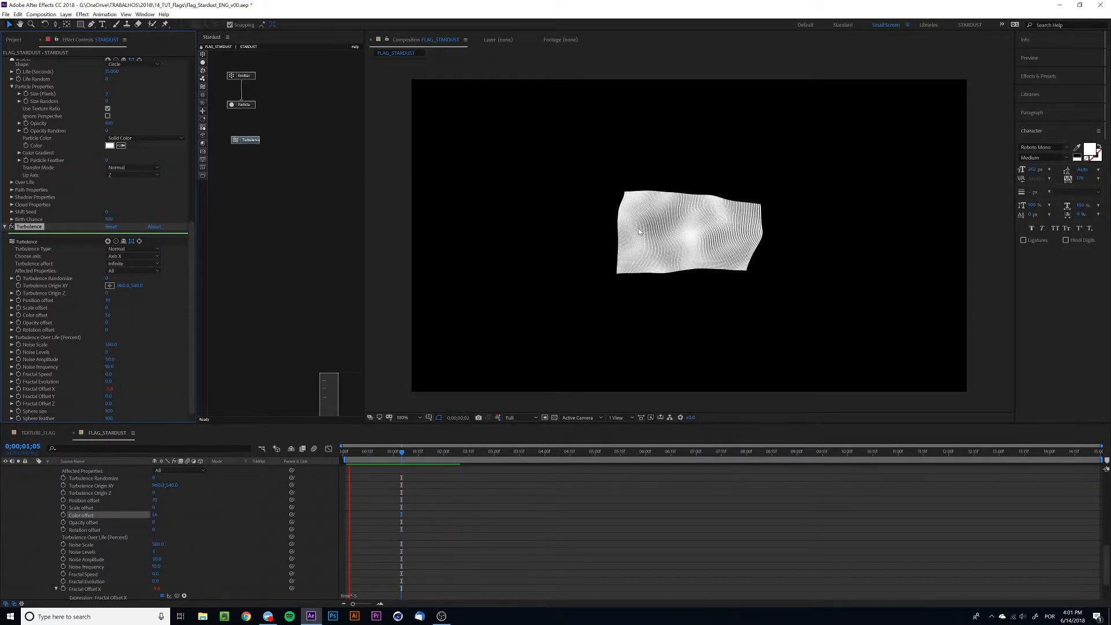
{"action": "key", "text": "space"}
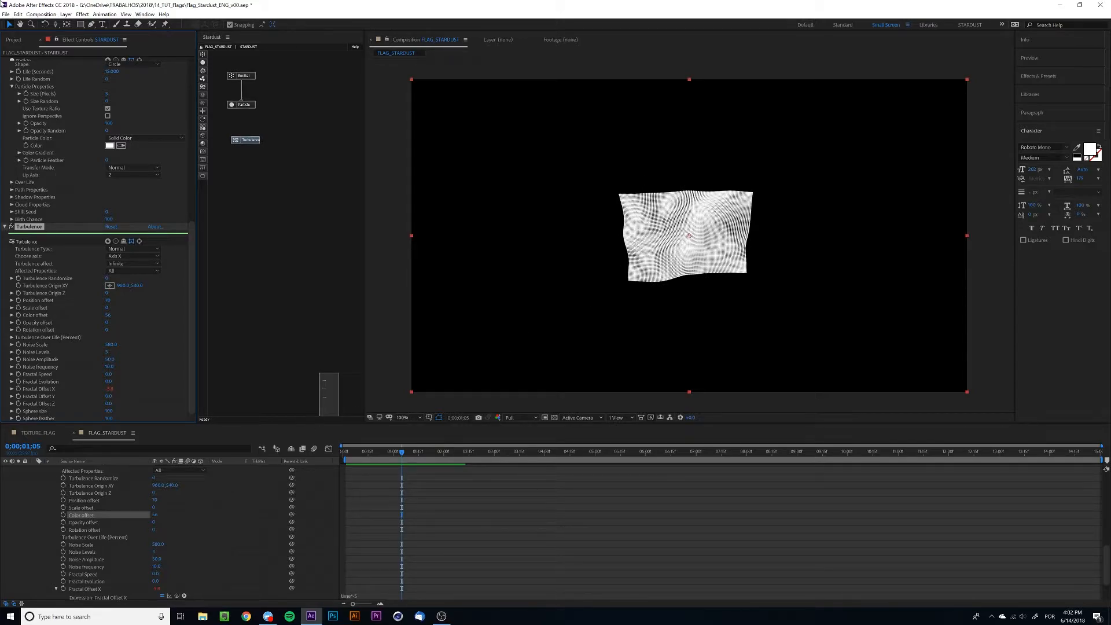
Show the project items and switch to the TEXTURE_FLAG composition holding the Brazilian flag
{"action": "left_click", "coordinate": [12, 38]}
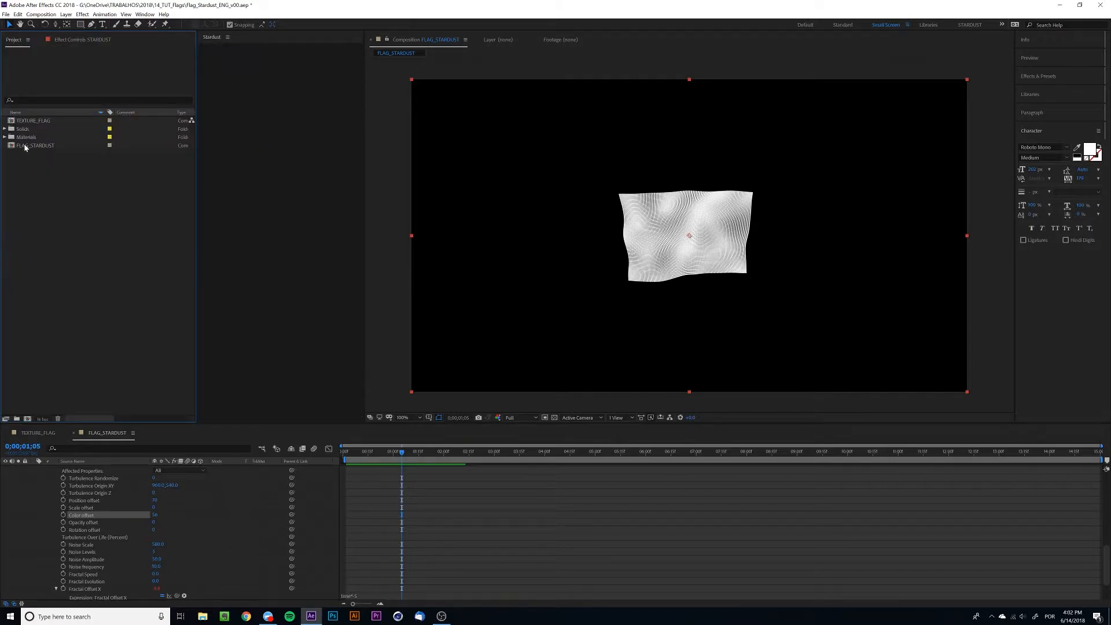
{"action": "left_click", "coordinate": [38, 432]}
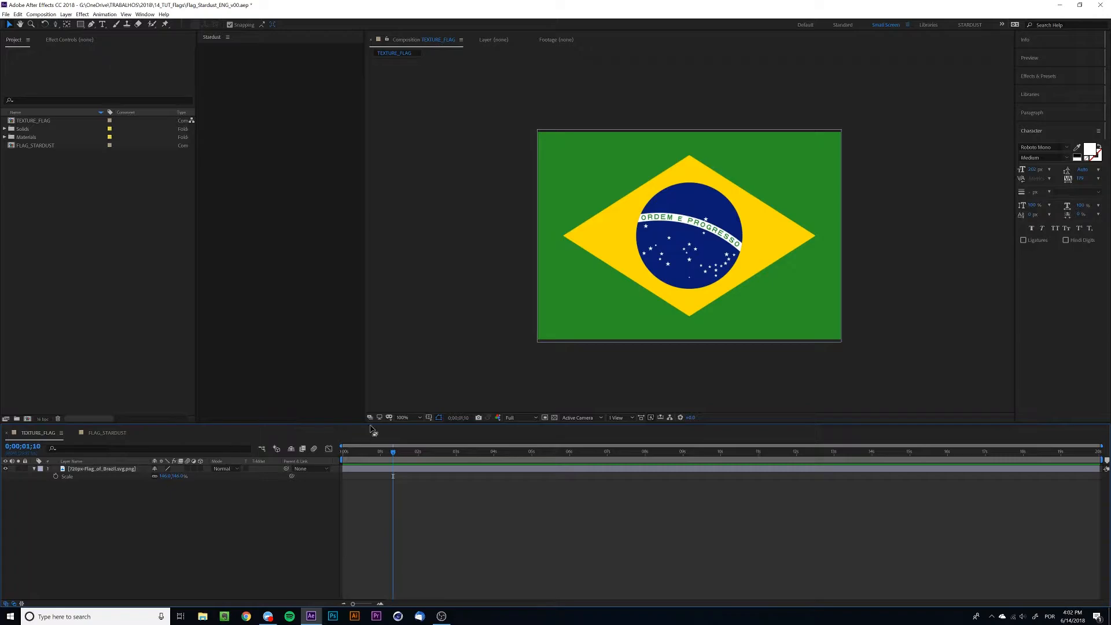
Scrub the texture composition, return to the FLAG_STARDUST composition and collapse the STARDUST layer's properties
{"action": "left_click_drag", "start_coordinate": [353, 451], "coordinate": [385, 451]}
{"action": "left_click", "coordinate": [107, 433]}
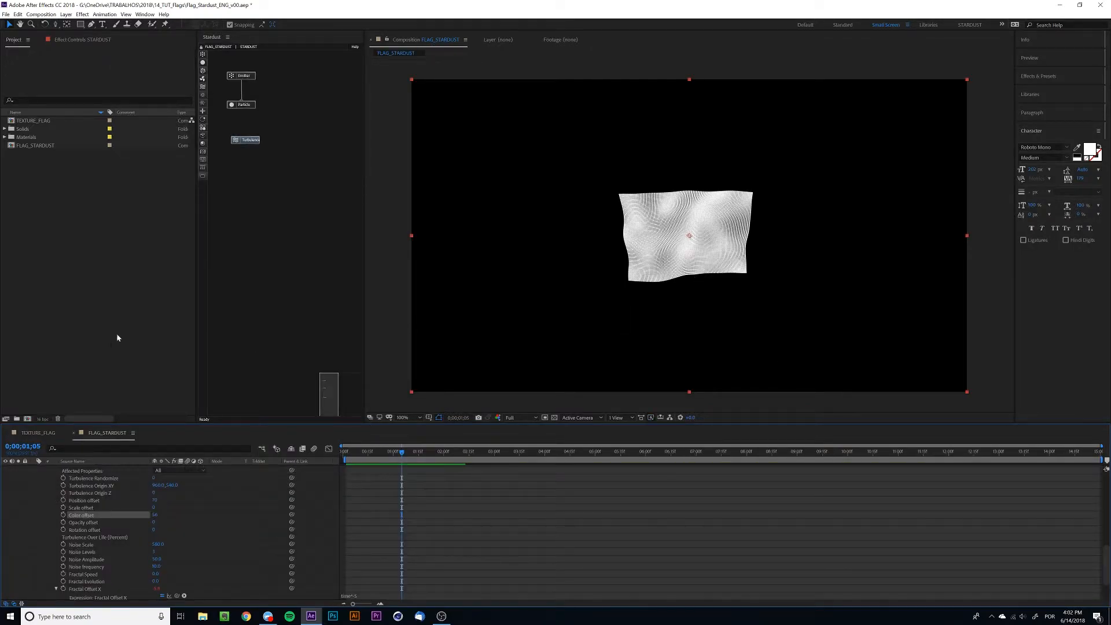
{"action": "scroll", "coordinate": [67, 504], "scroll_direction": "up", "scroll_amount": 5}
{"action": "scroll", "coordinate": [54, 488], "scroll_direction": "up", "scroll_amount": 3}
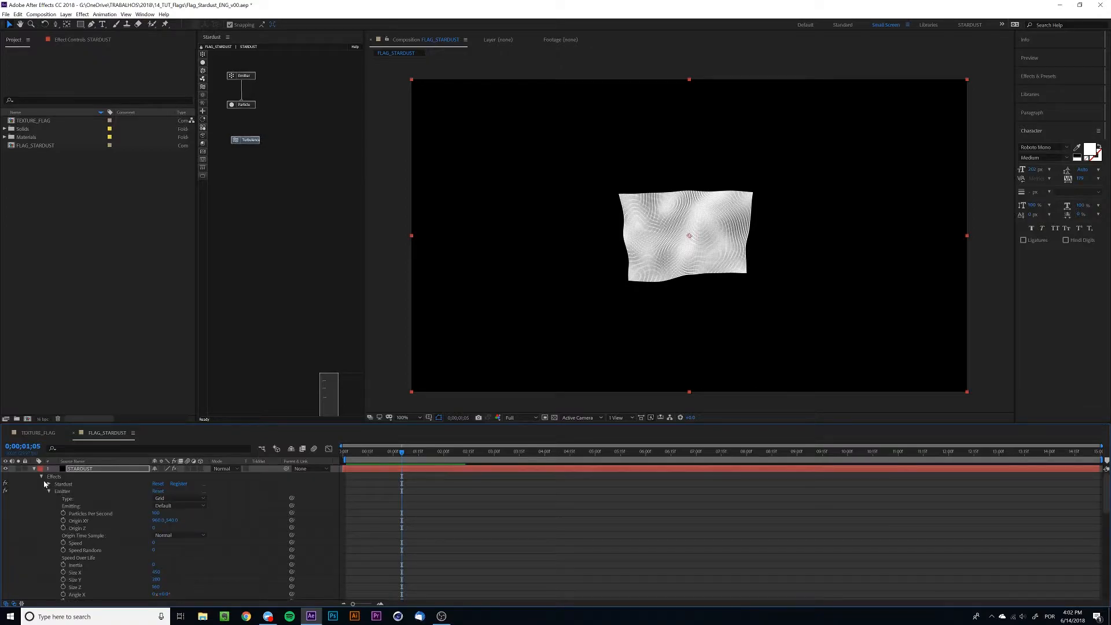
{"action": "left_click", "coordinate": [34, 469]}
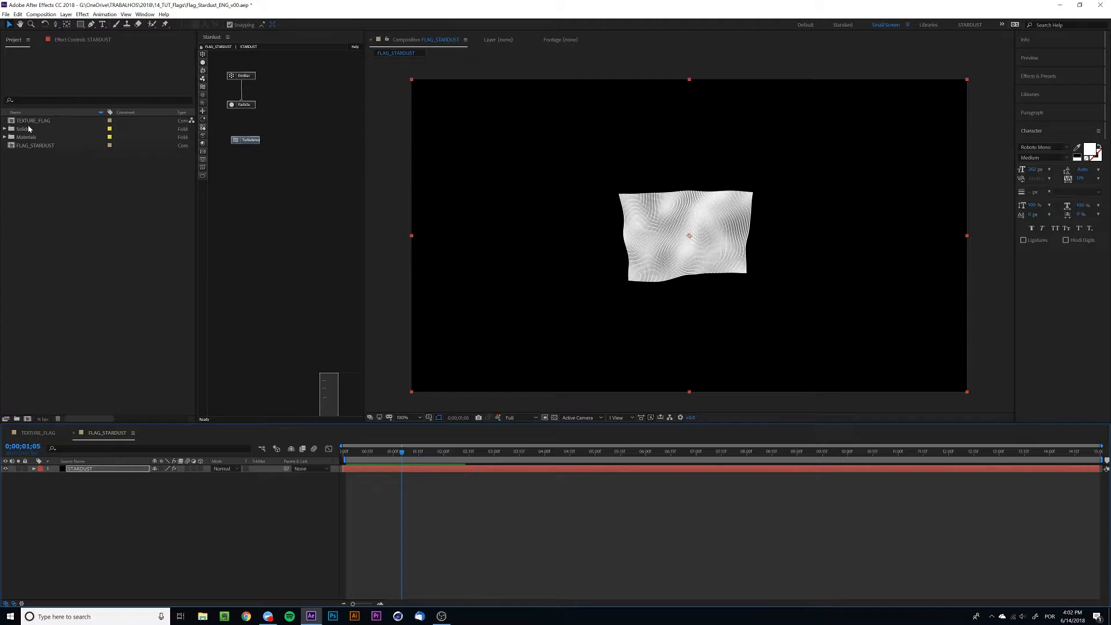
Add a Field node below the Turbulence node and set its Field Type to Maps
{"action": "left_click_drag", "start_coordinate": [202, 94], "coordinate": [249, 169]}
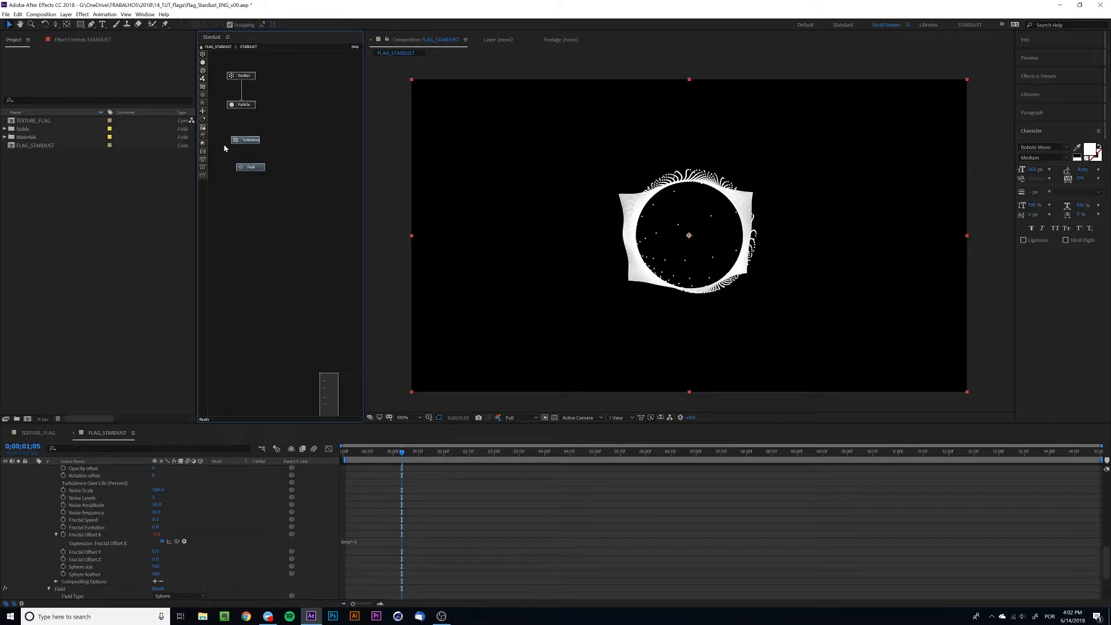
{"action": "left_click", "coordinate": [251, 169]}
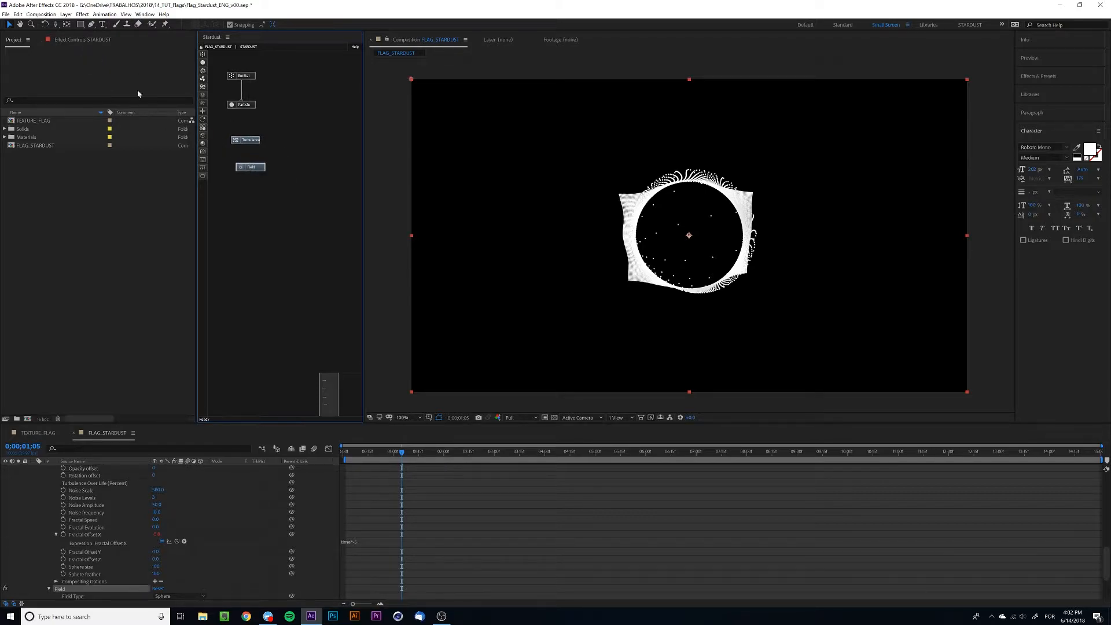
{"action": "left_click", "coordinate": [73, 41]}
{"action": "scroll", "coordinate": [30, 291], "scroll_direction": "down", "scroll_amount": 3}
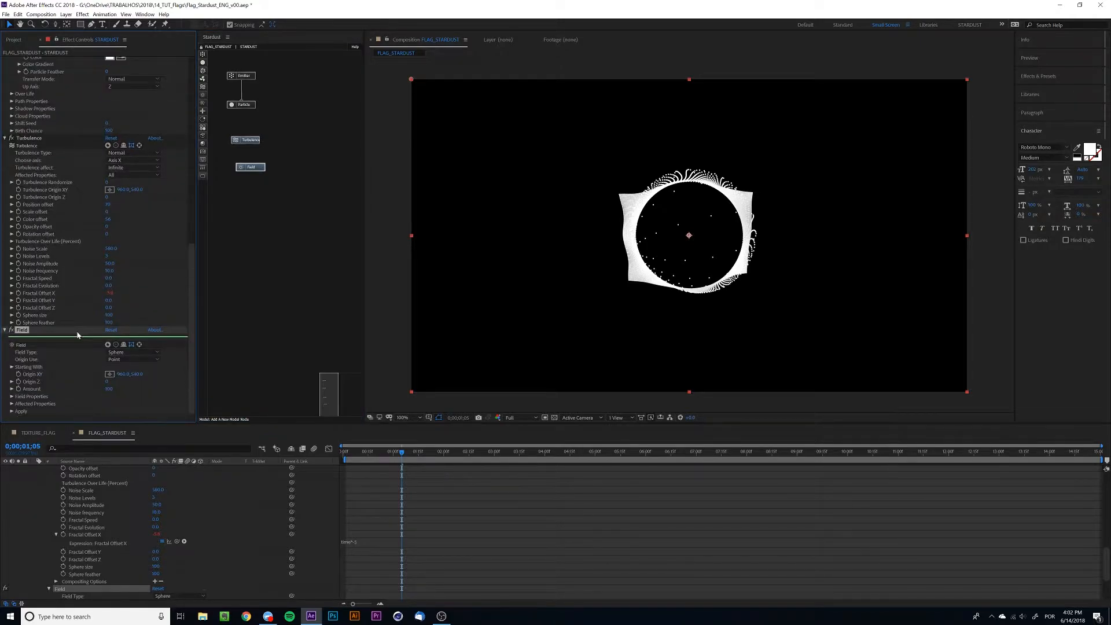
{"action": "left_click", "coordinate": [117, 352]}
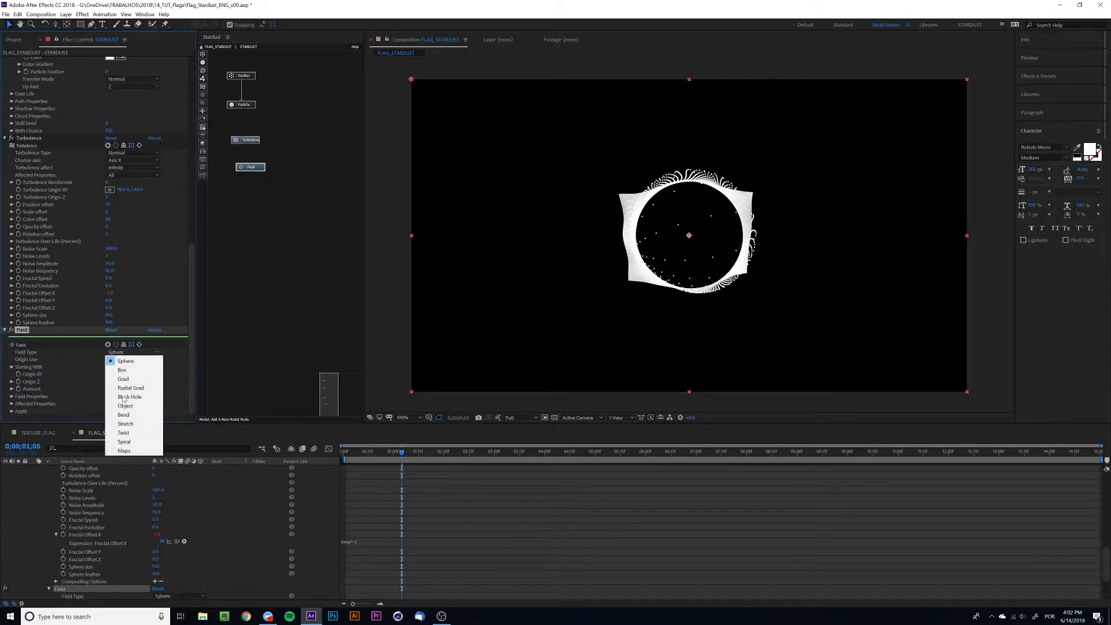
{"action": "left_click", "coordinate": [135, 451]}
{"action": "scroll", "coordinate": [90, 393], "scroll_direction": "down", "scroll_amount": 3}
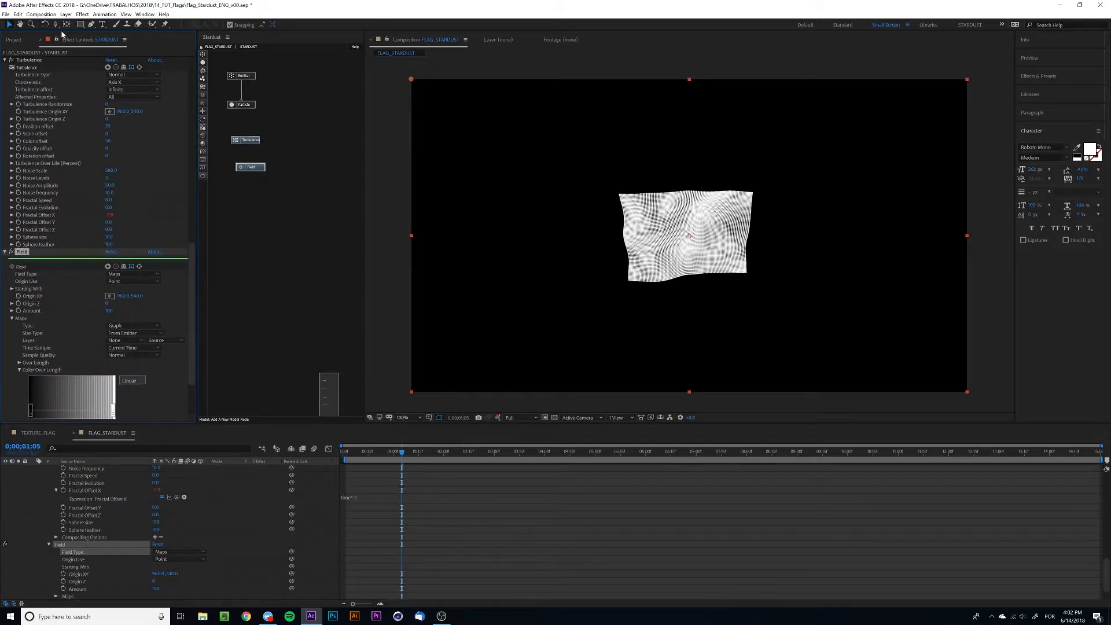
Add the TEXTURE_FLAG composition beneath the STARDUST layer in FLAG_STARDUST and hide it
{"action": "left_click", "coordinate": [13, 39]}
{"action": "left_click_drag", "start_coordinate": [27, 122], "coordinate": [95, 541]}
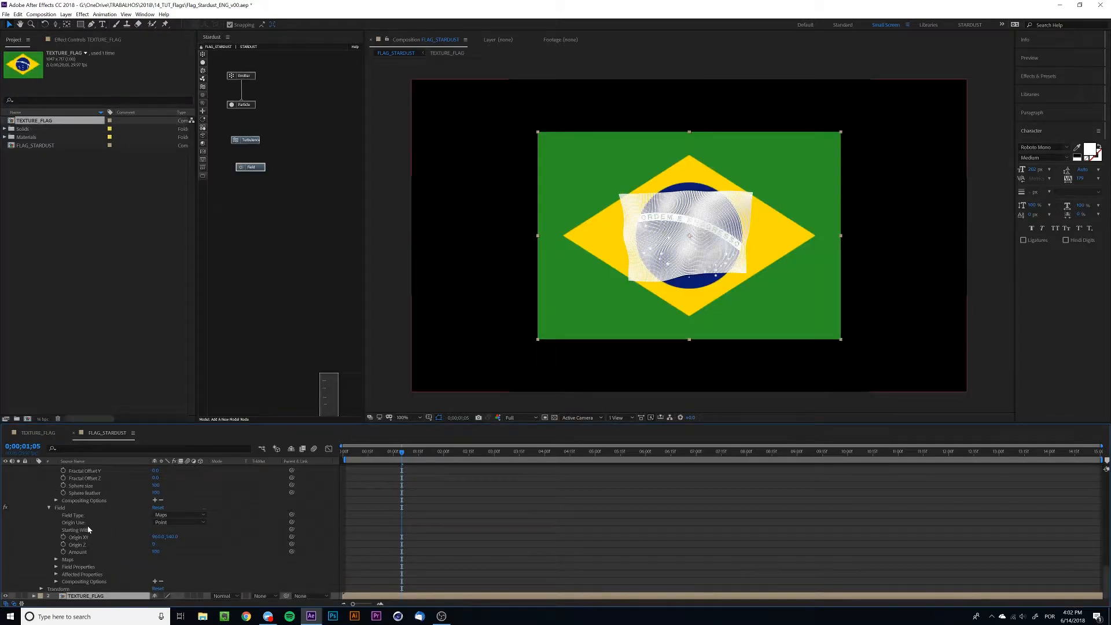
{"action": "left_click", "coordinate": [5, 596]}
{"action": "left_click", "coordinate": [5, 595]}
{"action": "left_click", "coordinate": [7, 596]}
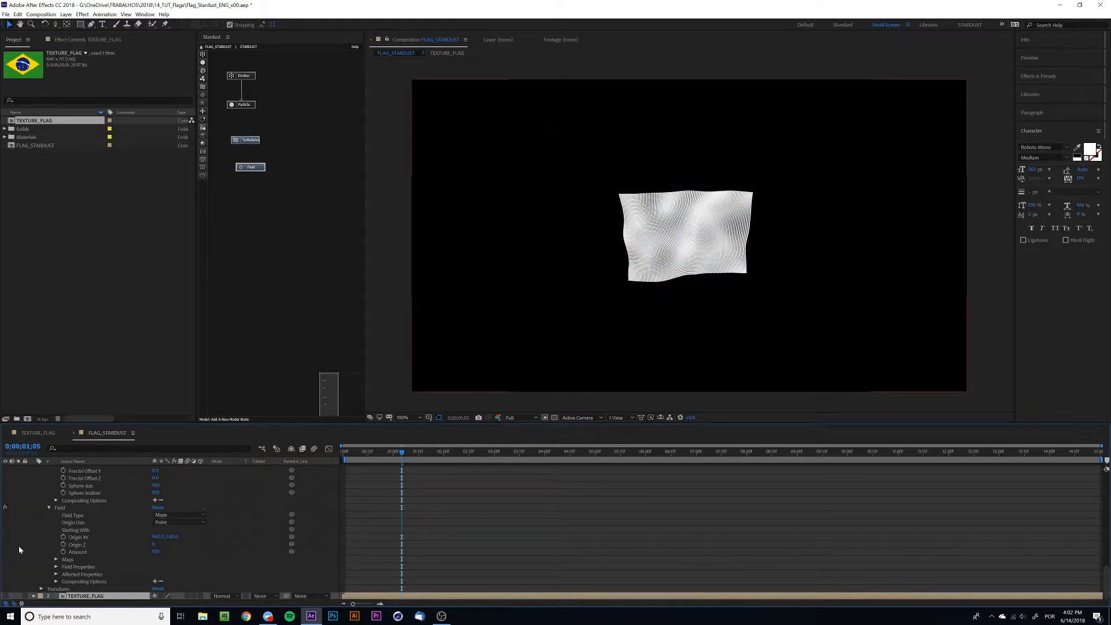
Set the Field's map Type to Layer on the STARDUST effect and choose TEXTURE_FLAG as the map layer
{"action": "scroll", "coordinate": [49, 523], "scroll_direction": "up", "scroll_amount": 10}
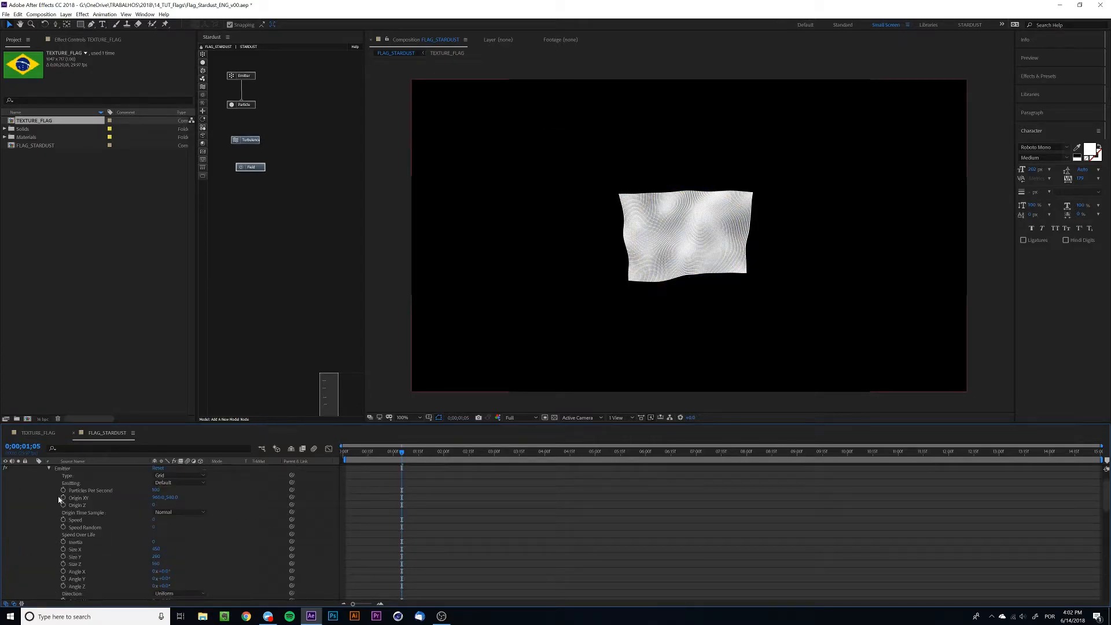
{"action": "scroll", "coordinate": [62, 486], "scroll_direction": "up", "scroll_amount": 1}
{"action": "left_click", "coordinate": [76, 469]}
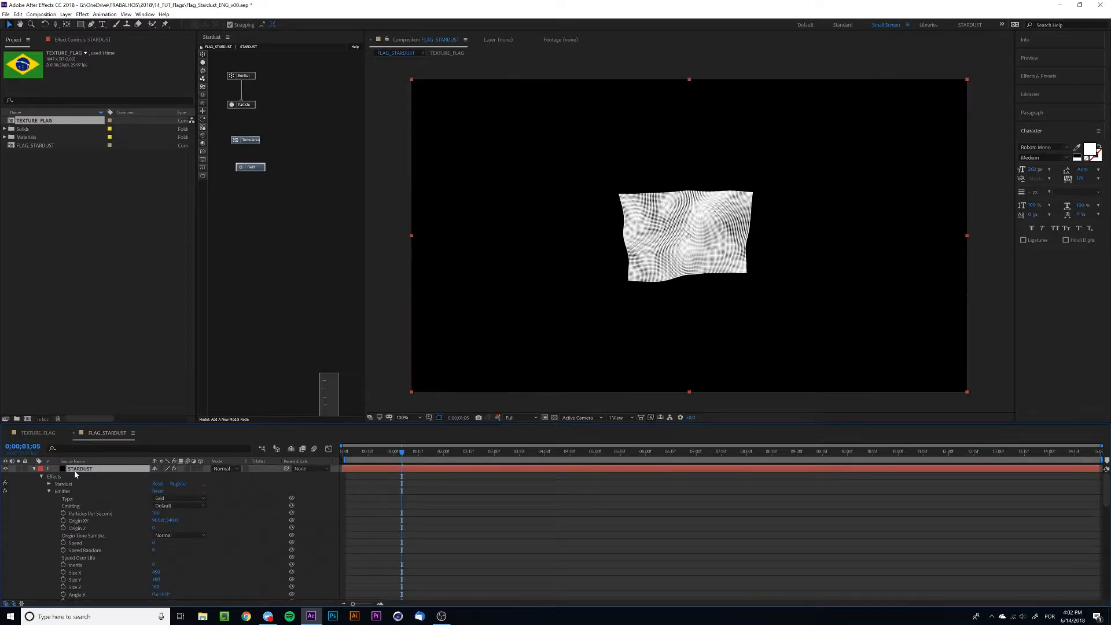
{"action": "left_click", "coordinate": [86, 41]}
{"action": "scroll", "coordinate": [48, 336], "scroll_direction": "down", "scroll_amount": 15}
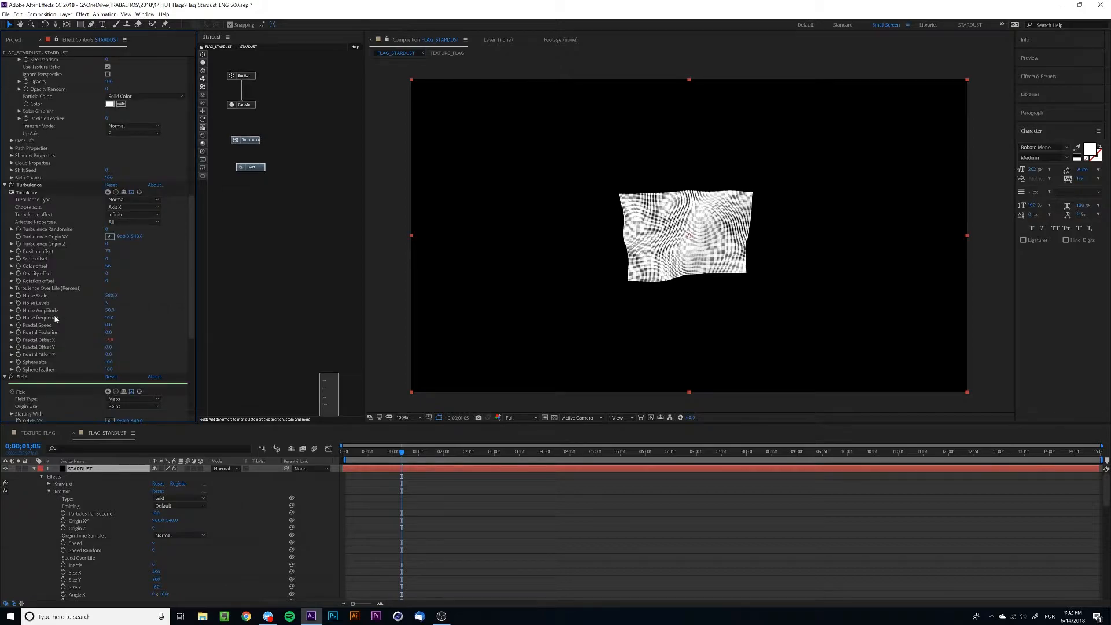
{"action": "scroll", "coordinate": [51, 299], "scroll_direction": "down", "scroll_amount": 5}
{"action": "left_click", "coordinate": [116, 259]}
{"action": "left_click", "coordinate": [116, 285]}
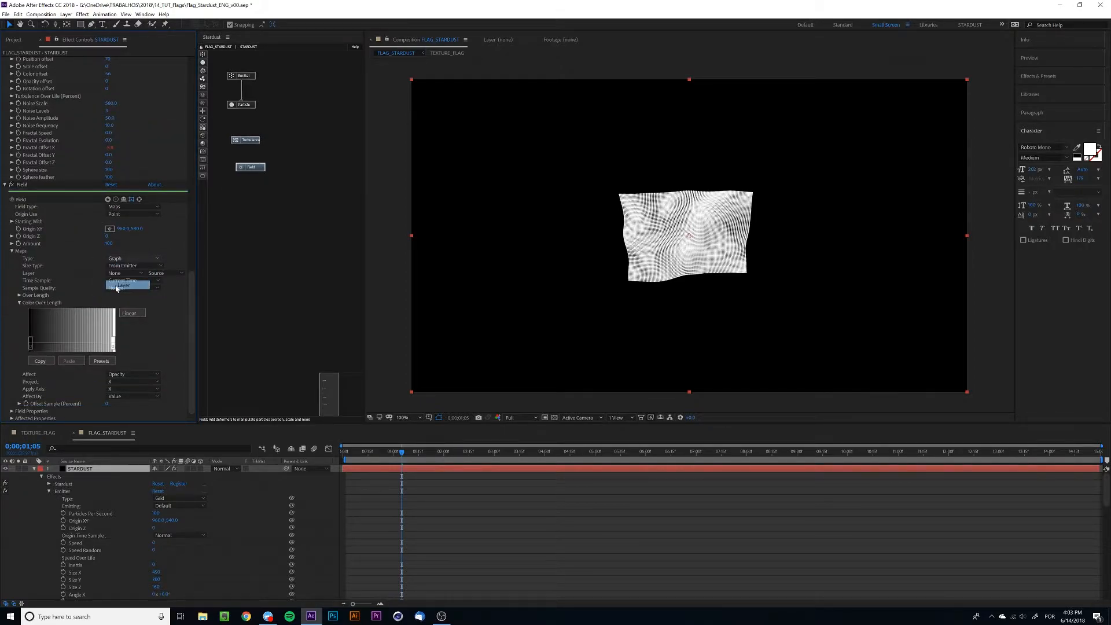
{"action": "left_click", "coordinate": [117, 274]}
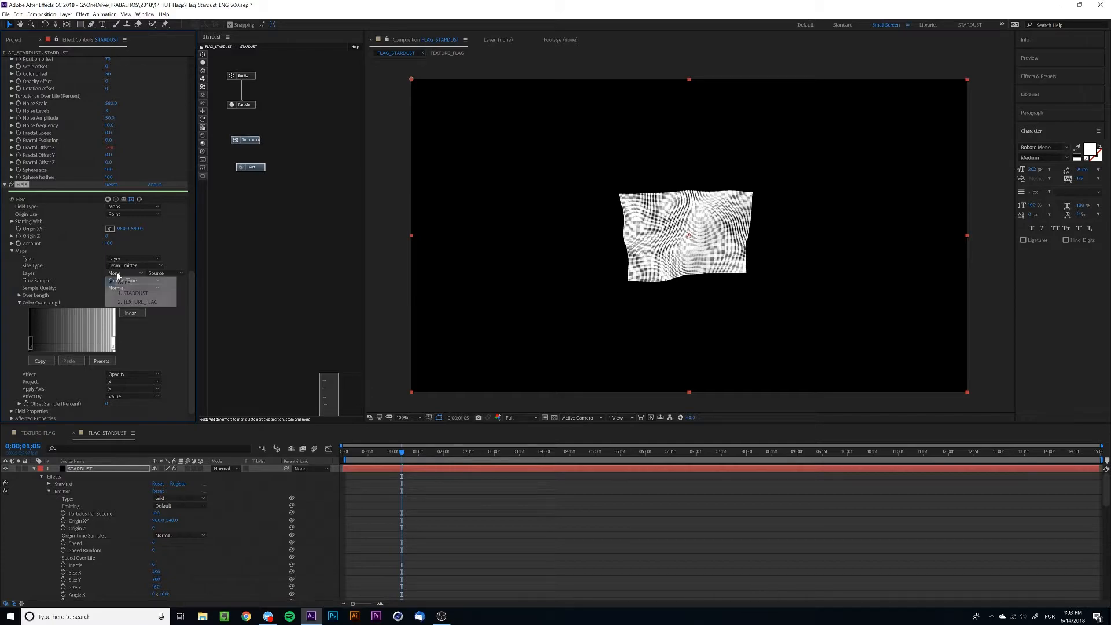
{"action": "left_click", "coordinate": [120, 303]}
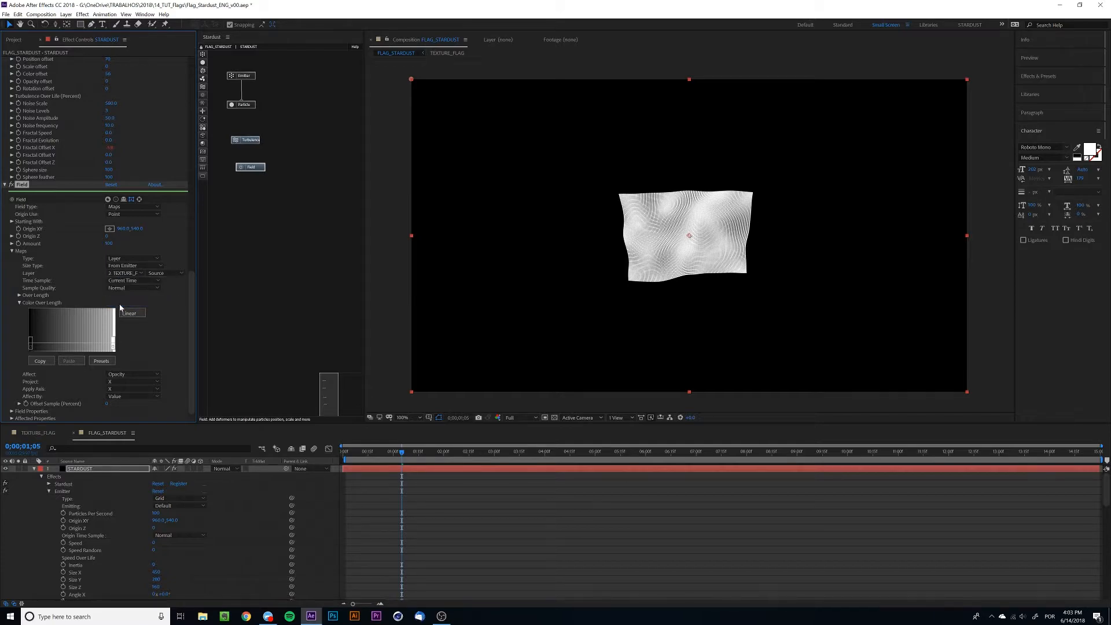
{"action": "mouse_move", "coordinate": [384, 455]}
{"action": "left_mouse_down"}
{"action": "mouse_move", "coordinate": [359, 454]}
{"action": "mouse_move", "coordinate": [404, 452]}
{"action": "left_mouse_up"}
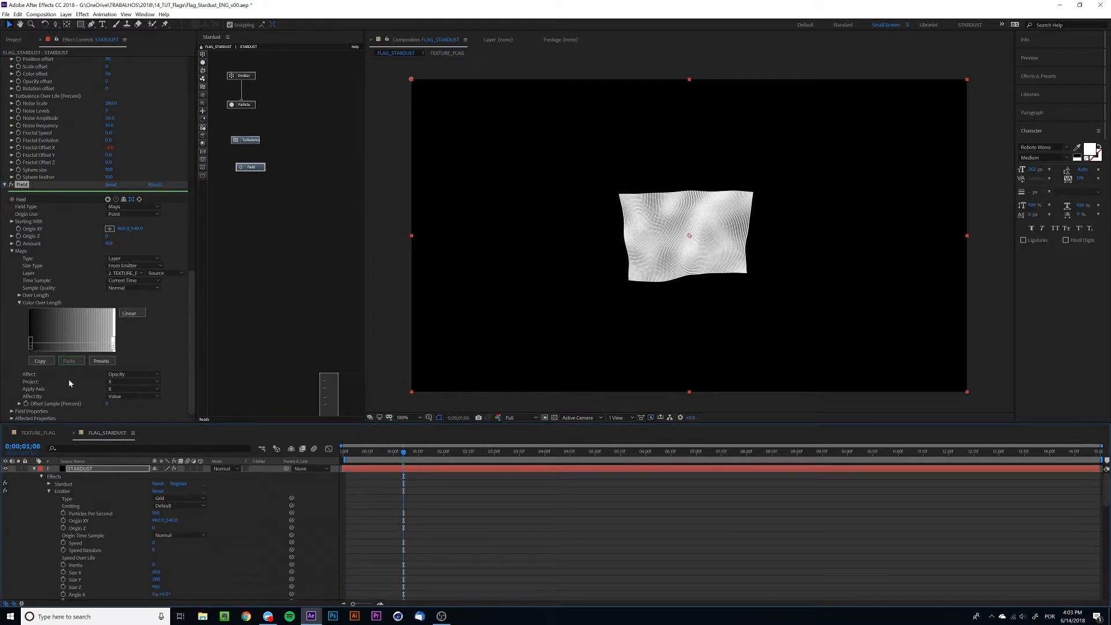
Make the Field's map affect Color with an XY projection, and preview the animation
{"action": "left_click", "coordinate": [147, 375]}
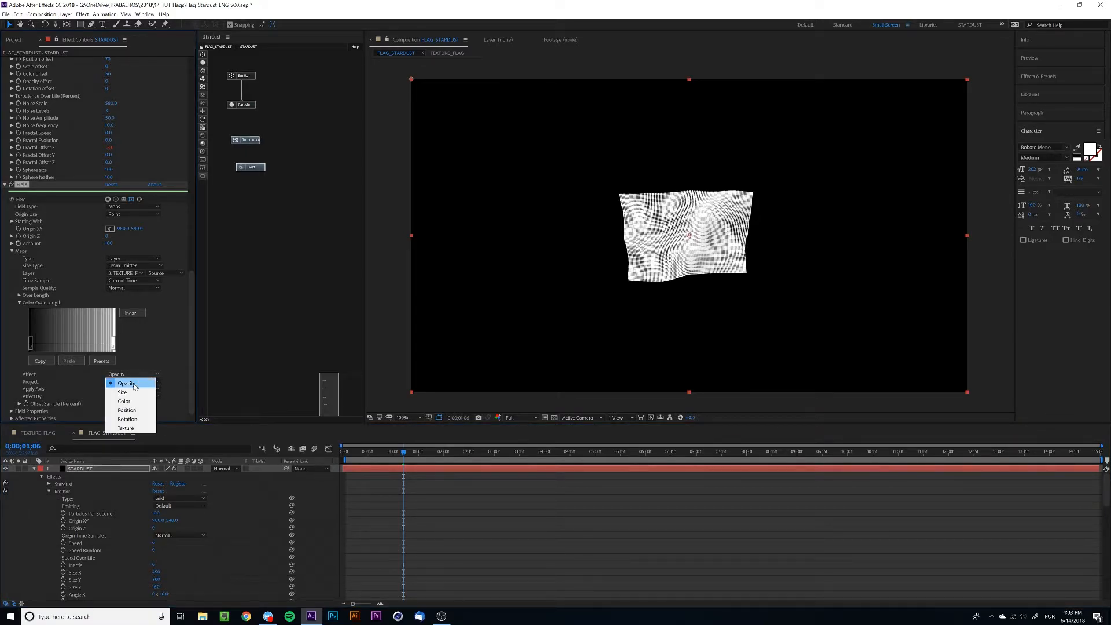
{"action": "left_click", "coordinate": [126, 402]}
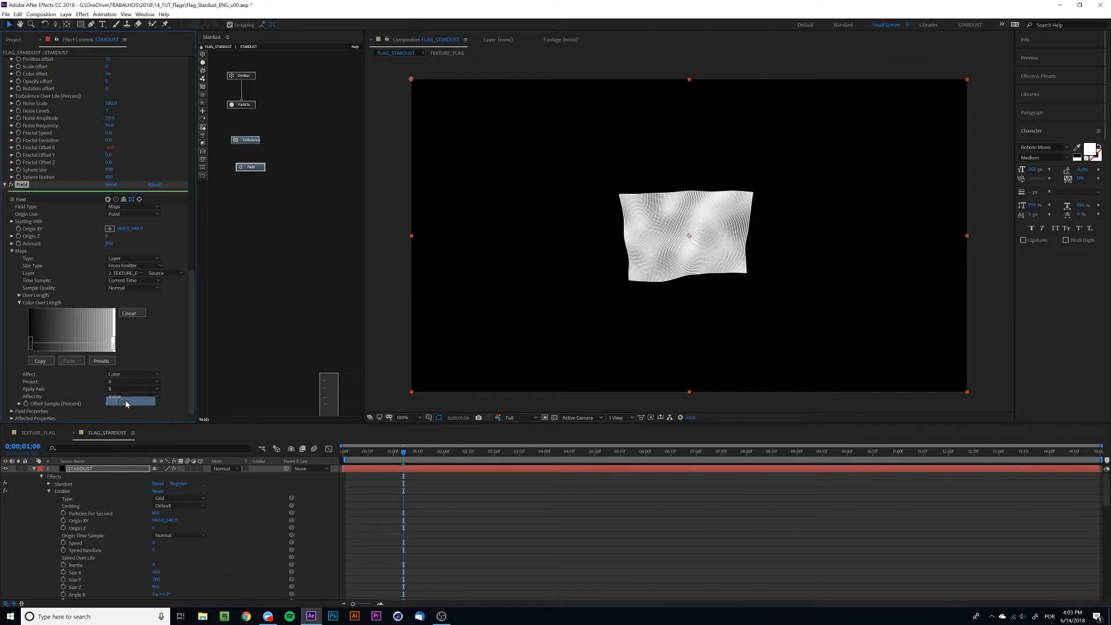
{"action": "left_click", "coordinate": [116, 381]}
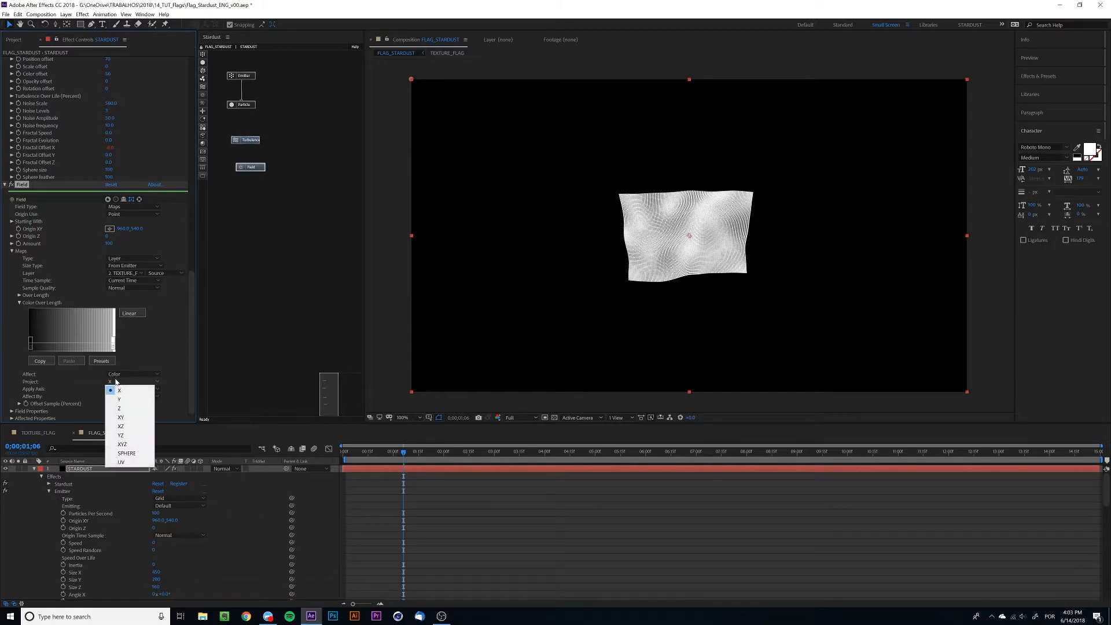
{"action": "left_click", "coordinate": [121, 417]}
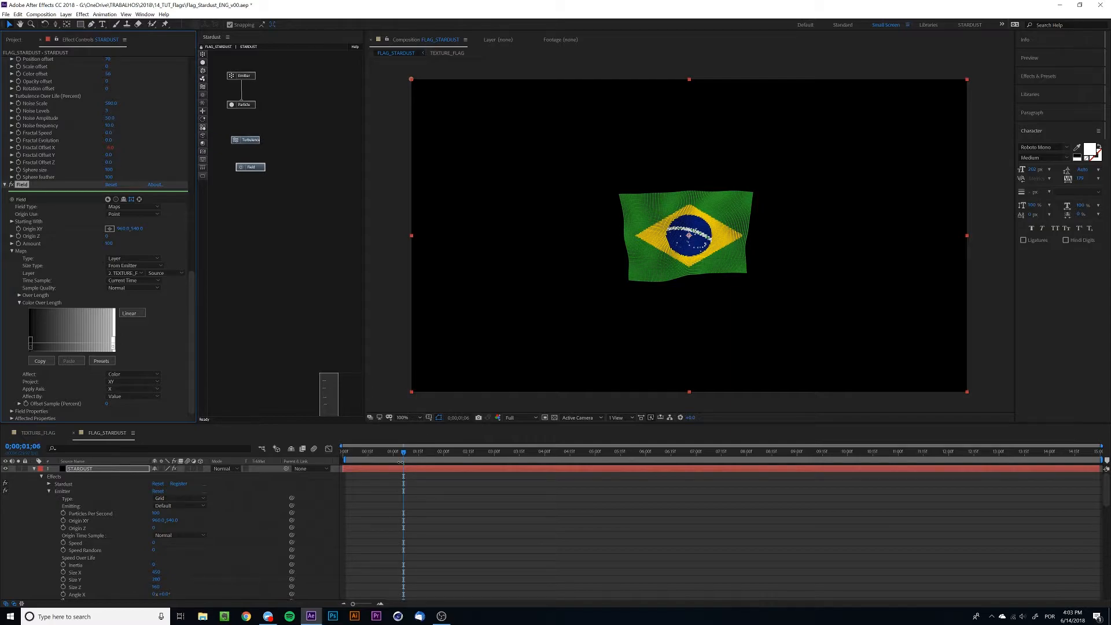
{"action": "key", "text": "space"}
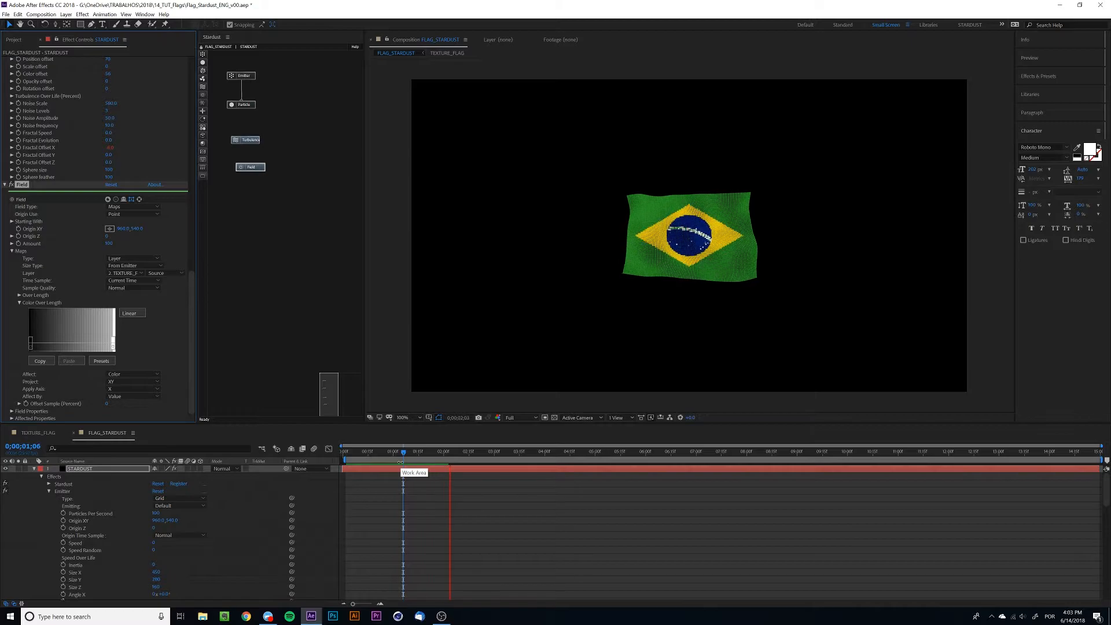
{"action": "key", "text": "space"}
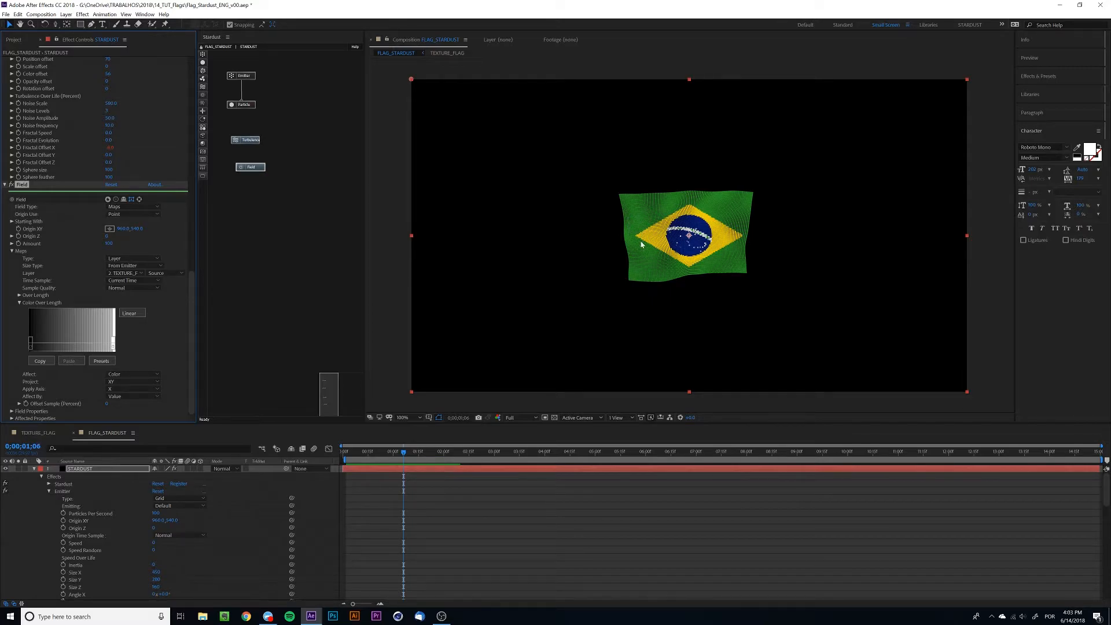
{"action": "key", "text": "space"}
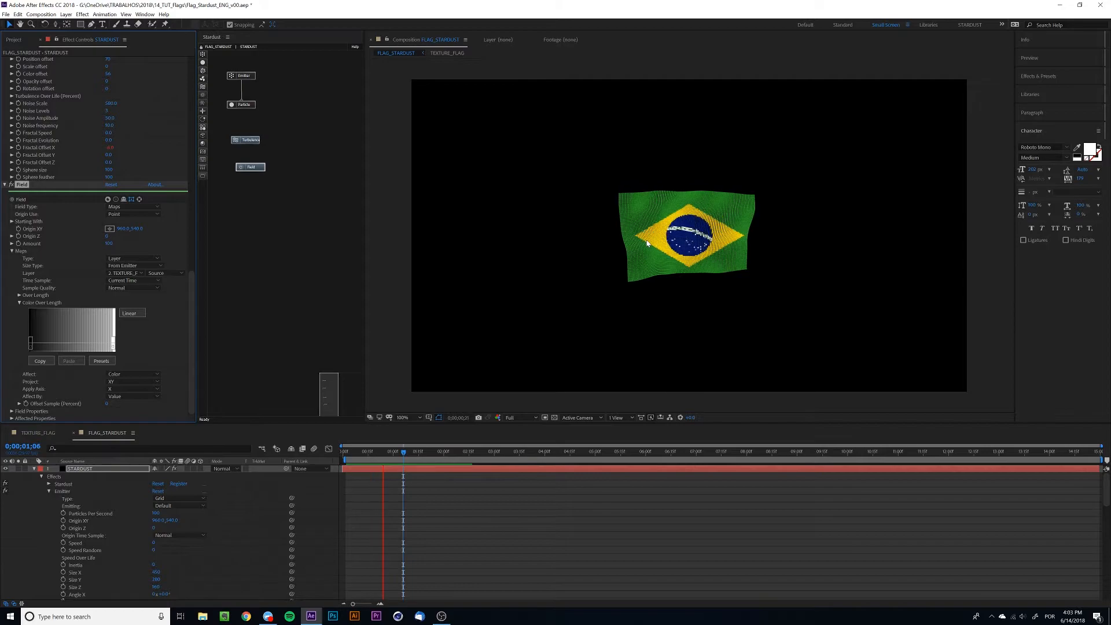
{"action": "key", "text": "space"}
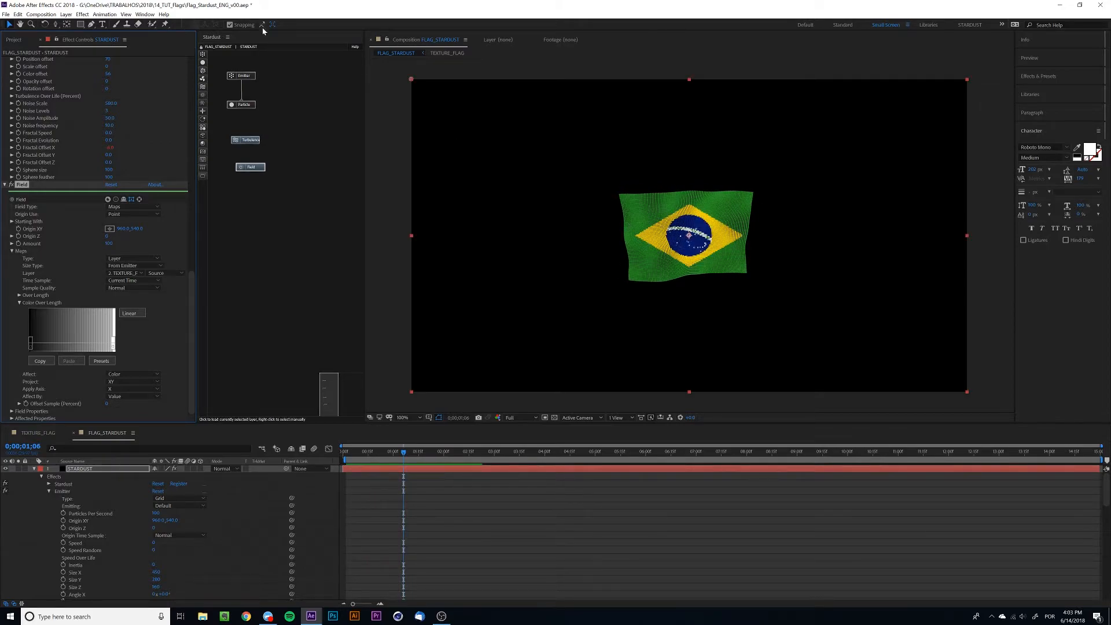
Reorder the nodes so Field links directly to Particle and Turbulence follows Field, previewing the waving animation
{"action": "left_click", "coordinate": [244, 149]}
{"action": "mouse_move", "coordinate": [244, 150]}
{"action": "left_mouse_down"}
{"action": "mouse_move", "coordinate": [249, 184]}
{"action": "mouse_move", "coordinate": [243, 151]}
{"action": "left_mouse_up"}
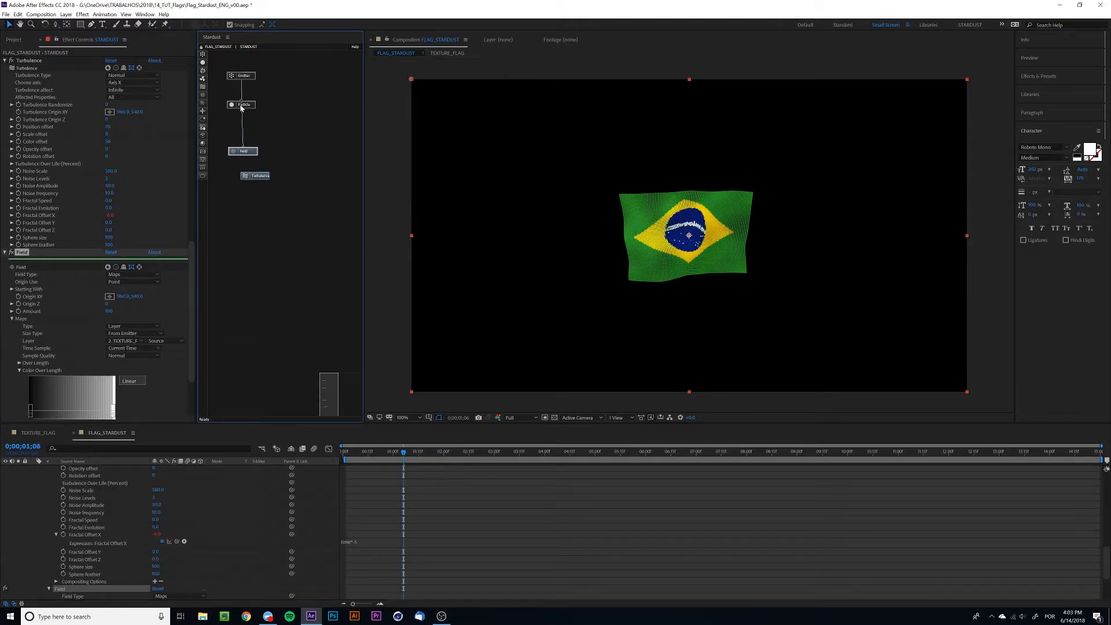
{"action": "key", "text": "space"}
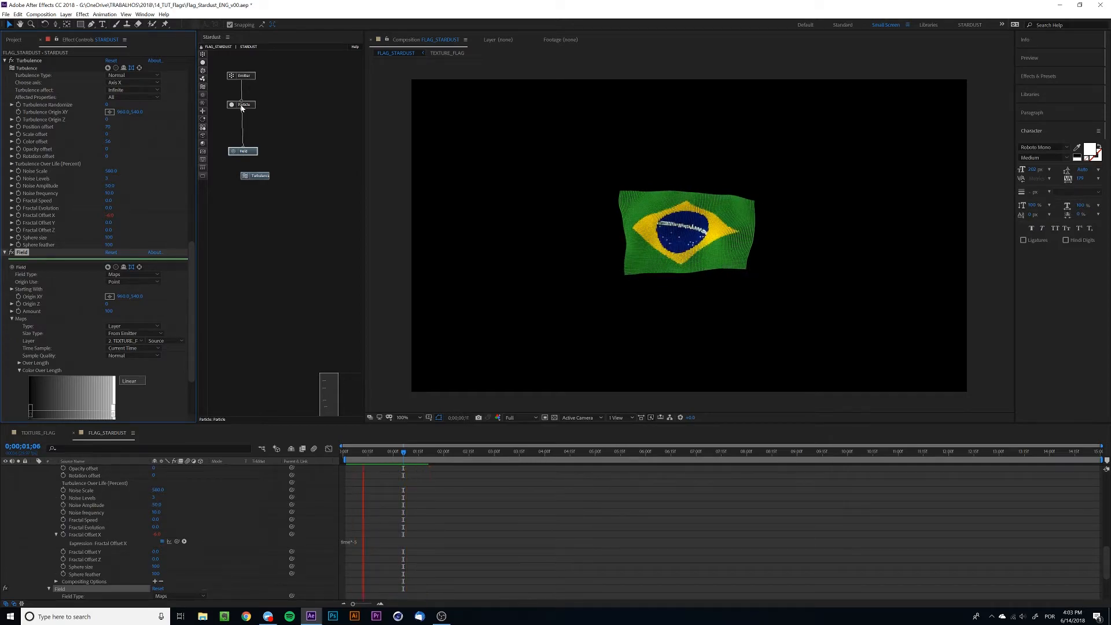
{"action": "key", "text": "space"}
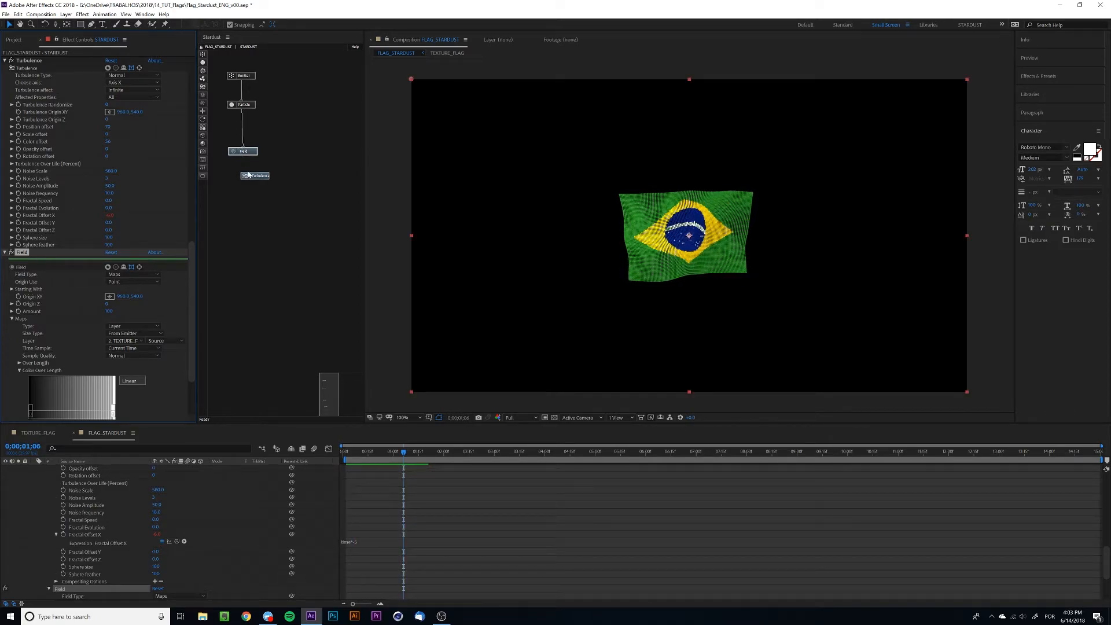
{"action": "left_click_drag", "start_coordinate": [245, 158], "coordinate": [257, 177]}
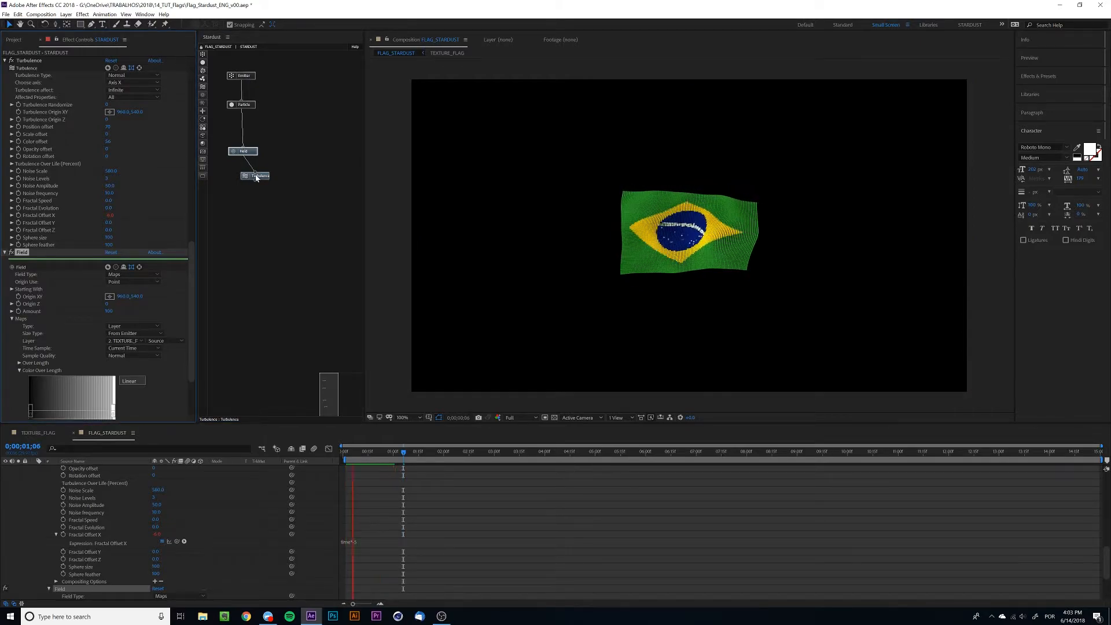
{"action": "key", "text": "space"}
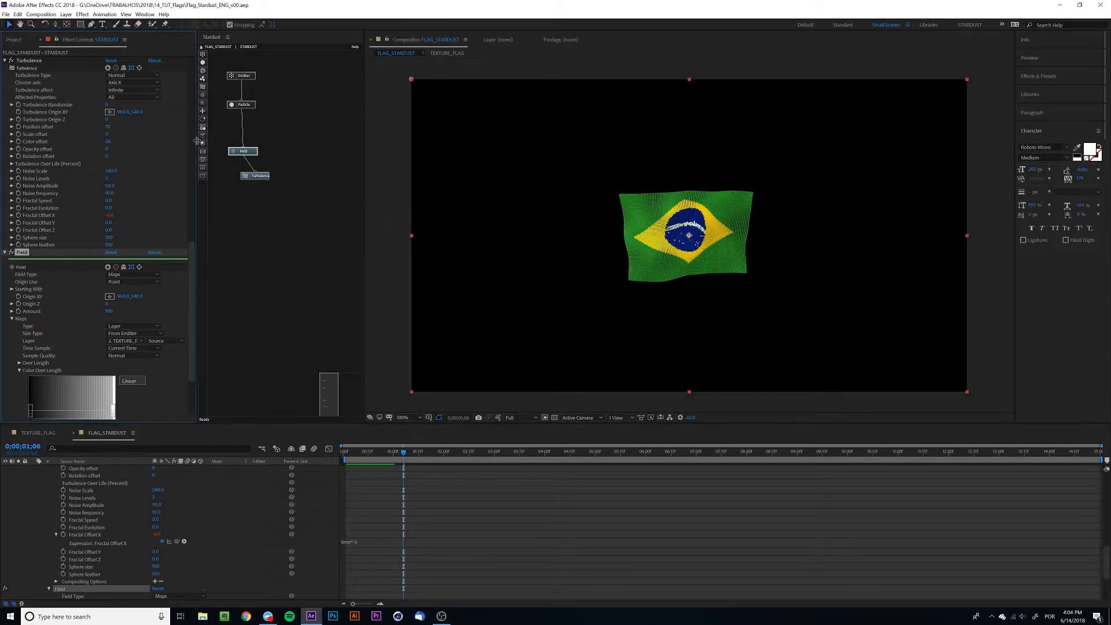
Add a Transform node after the Turbulence node and select it to show its properties
{"action": "left_click_drag", "start_coordinate": [201, 118], "coordinate": [254, 203]}
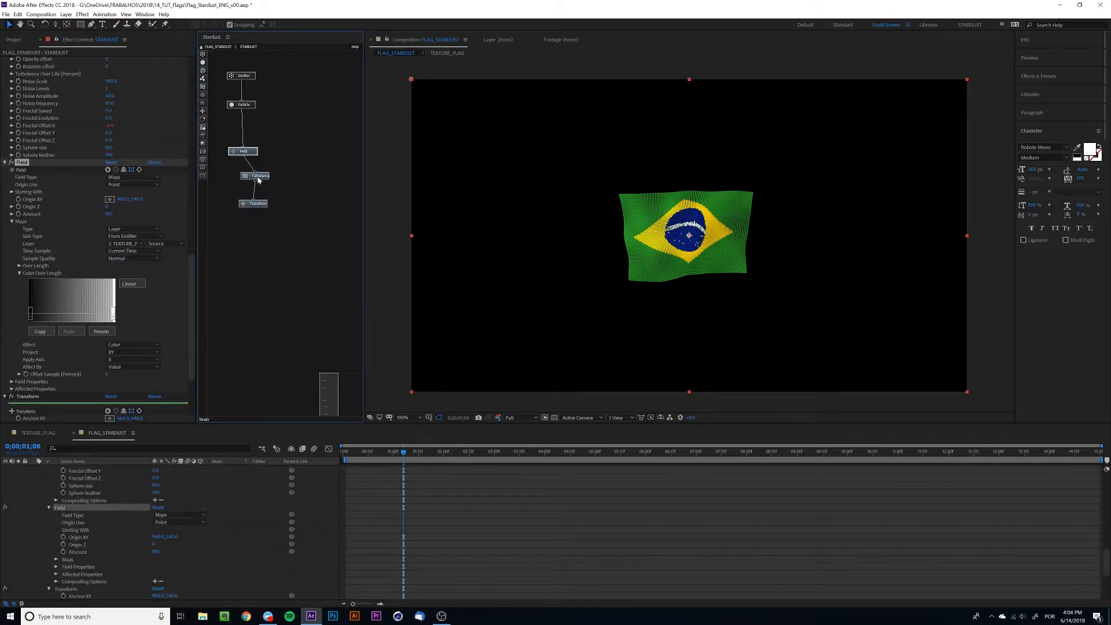
{"action": "left_click", "coordinate": [253, 200]}
{"action": "scroll", "coordinate": [116, 353], "scroll_direction": "down", "scroll_amount": 3}
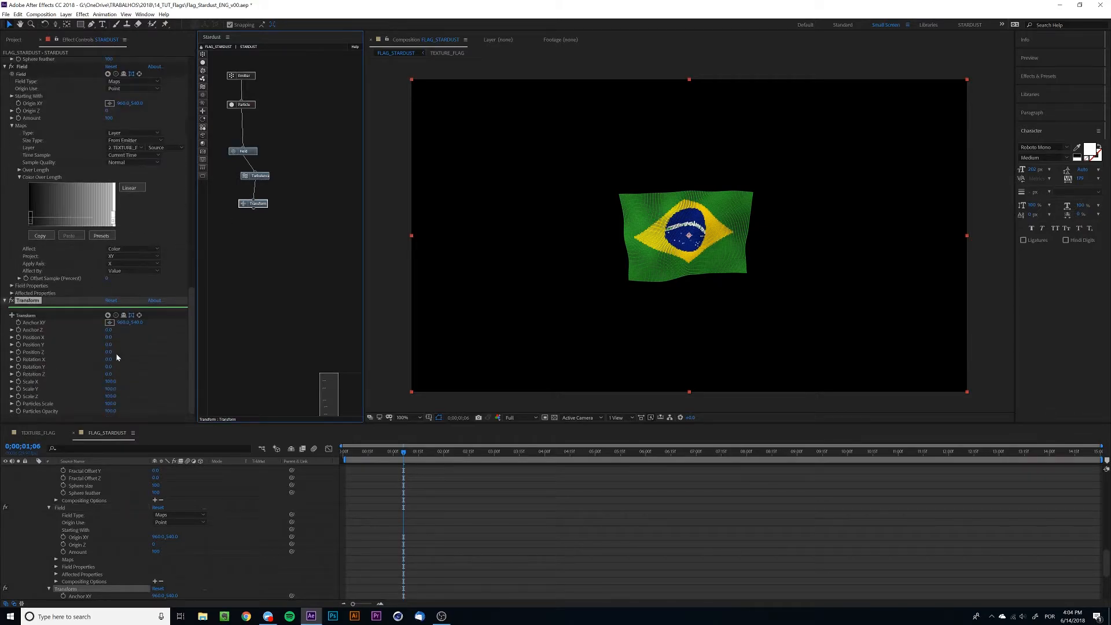
Try Rotation Y values of -45 and 30 on the Transform node
{"action": "left_click_drag", "start_coordinate": [110, 366], "coordinate": [104, 370]}
{"action": "left_click", "coordinate": [107, 367]}
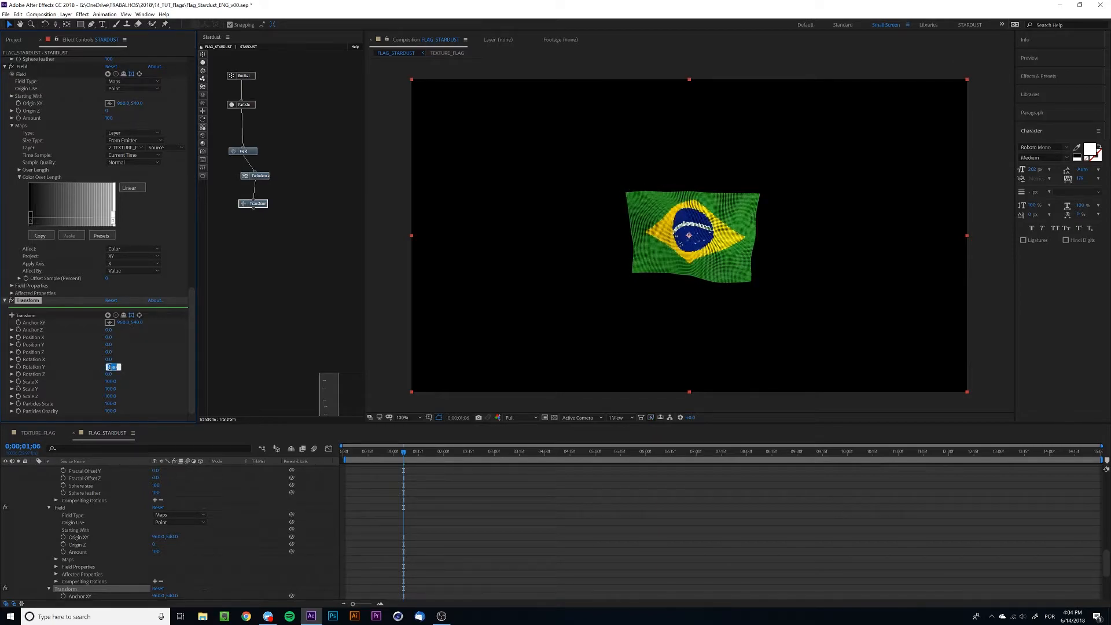
{"action": "type", "text": "-45"}
{"action": "key", "text": "Return"}
{"action": "left_click", "coordinate": [110, 368]}
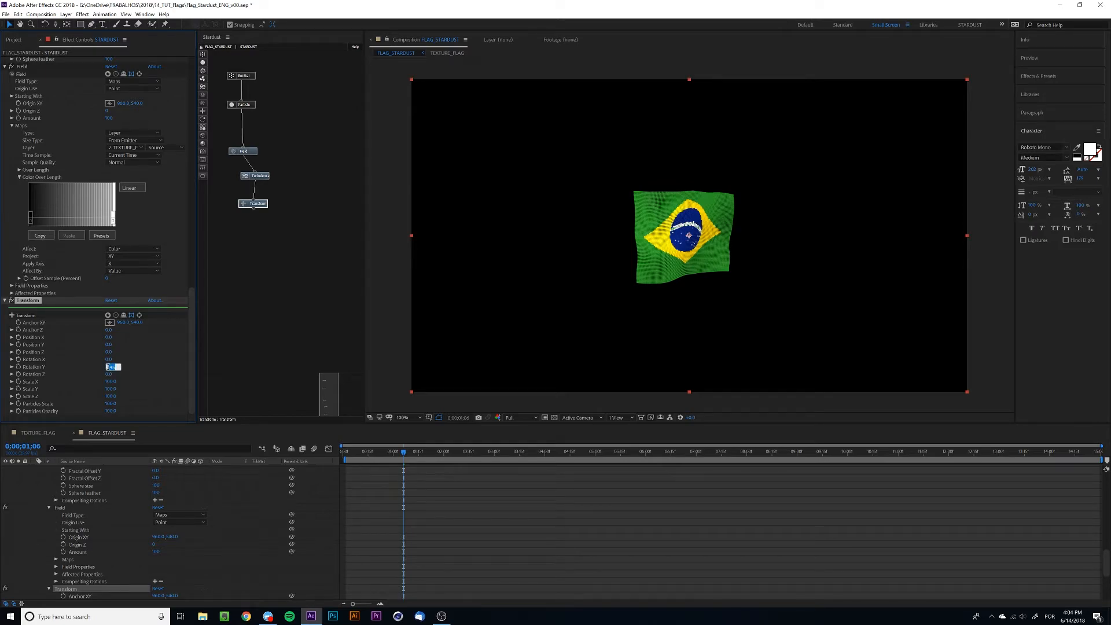
{"action": "type", "text": "30"}
{"action": "key", "text": "Return"}
Set the Transform node's Rotation Y to 45
{"action": "left_click", "coordinate": [108, 368]}
{"action": "type", "text": "45"}
{"action": "key", "text": "Return"}
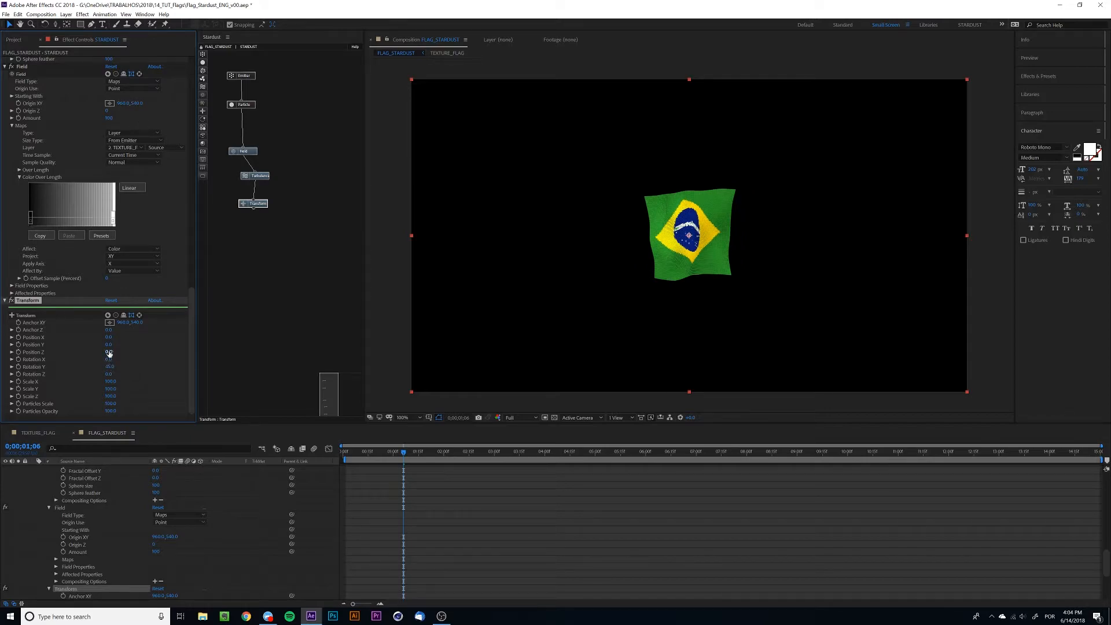
Set the Transform node's Position Z to about -1150 and collapse the STARDUST layer's properties in the timeline
{"action": "left_click_drag", "start_coordinate": [108, 351], "coordinate": [36, 360]}
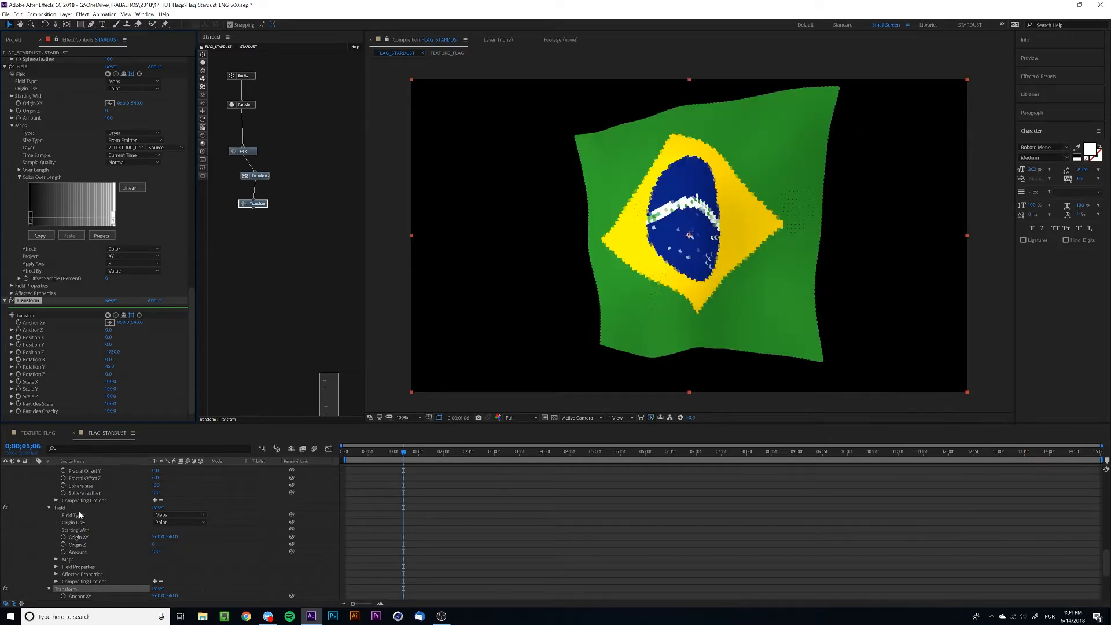
{"action": "scroll", "coordinate": [92, 512], "scroll_direction": "up", "scroll_amount": 5}
{"action": "scroll", "coordinate": [87, 503], "scroll_direction": "up", "scroll_amount": 5}
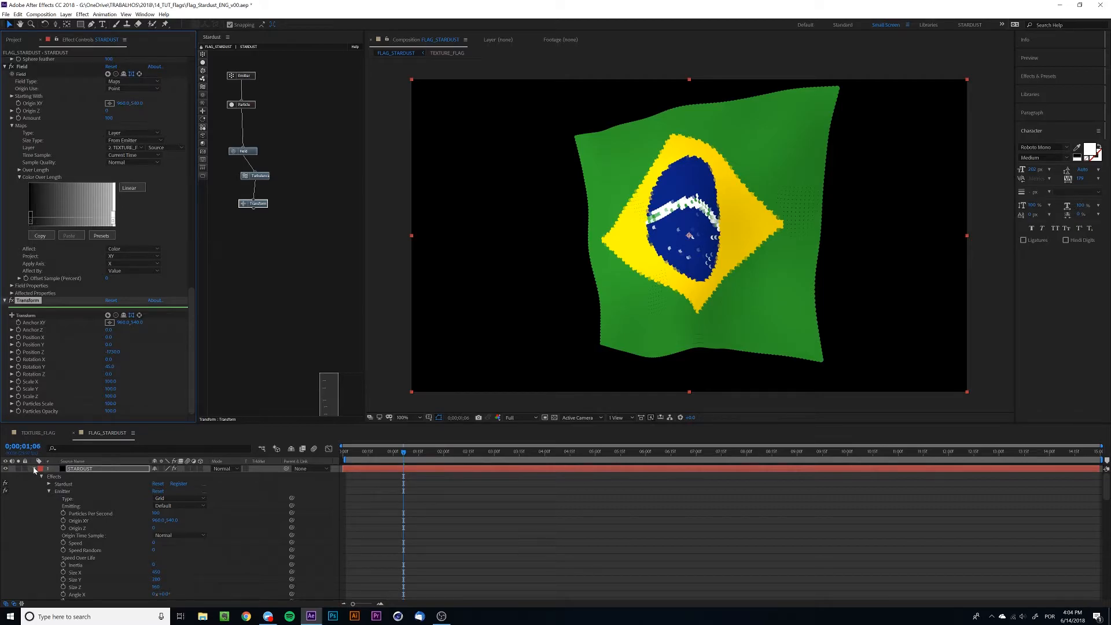
{"action": "left_click", "coordinate": [34, 469]}
Create a new two-node camera with the 24mm preset in the FLAG_STARDUST composition
{"action": "right_click", "coordinate": [90, 487]}
{"action": "mouse_move", "coordinate": [144, 492]}
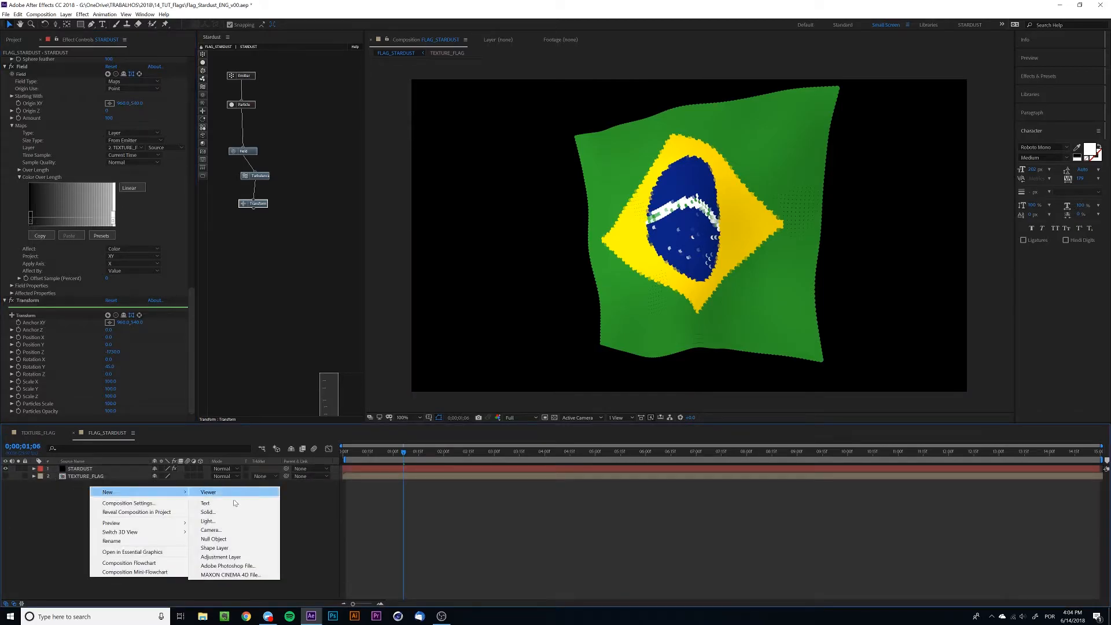
{"action": "left_click", "coordinate": [231, 529]}
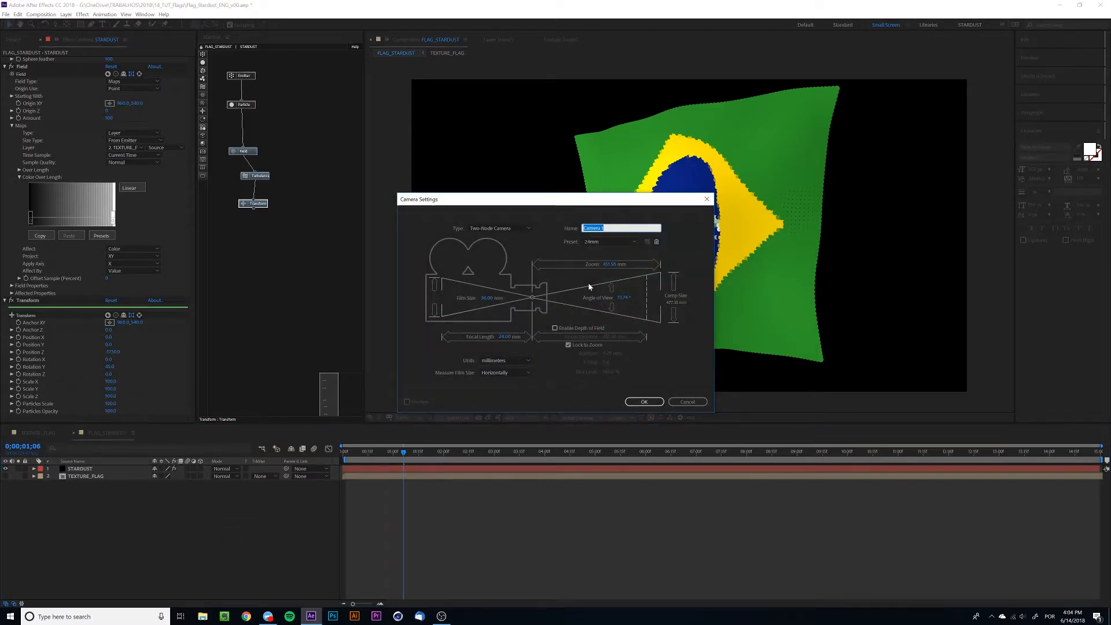
{"action": "left_click", "coordinate": [644, 402]}
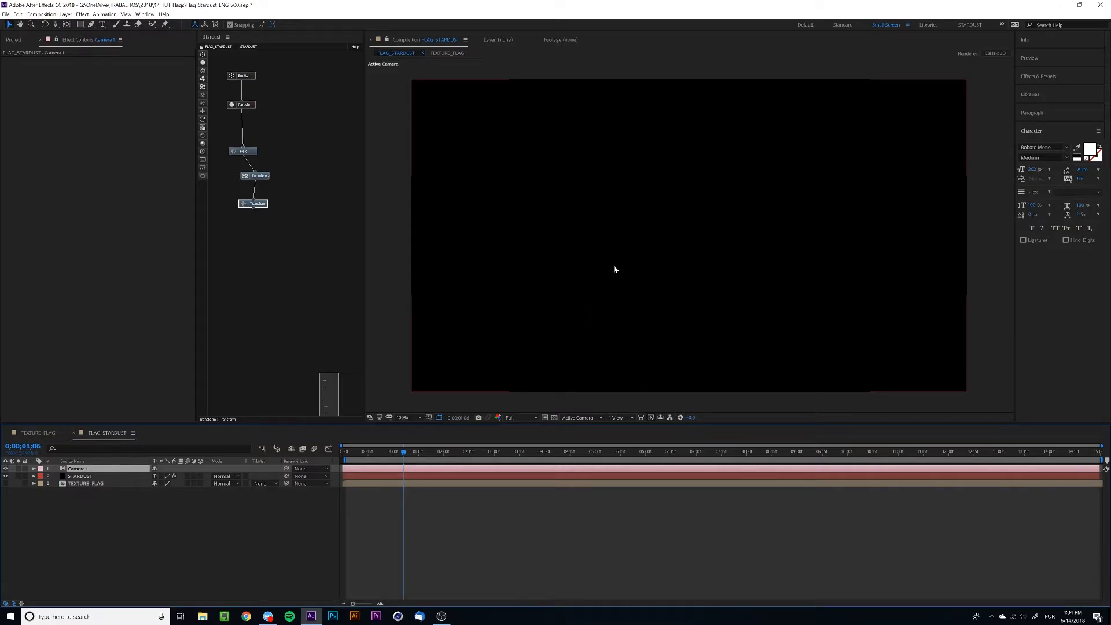
Reposition the camera for a closer, angled view of the flag and deselect the camera layer
{"action": "key", "text": "c"}
{"action": "left_click_drag", "start_coordinate": [650, 250], "coordinate": [738, 228]}
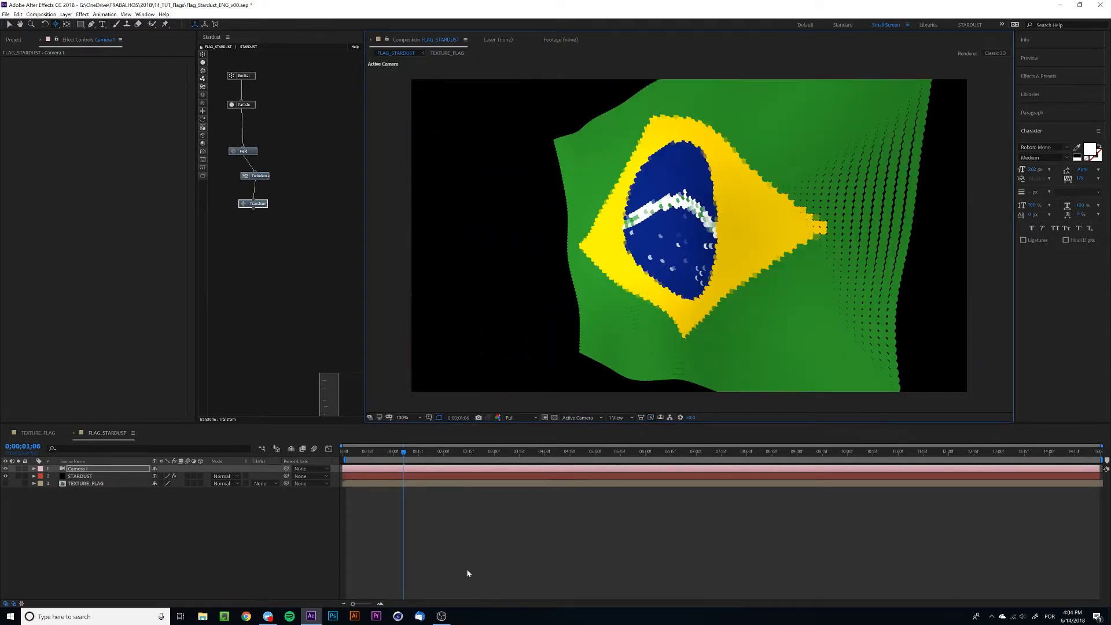
{"action": "key", "text": "v"}
{"action": "left_click", "coordinate": [185, 523]}
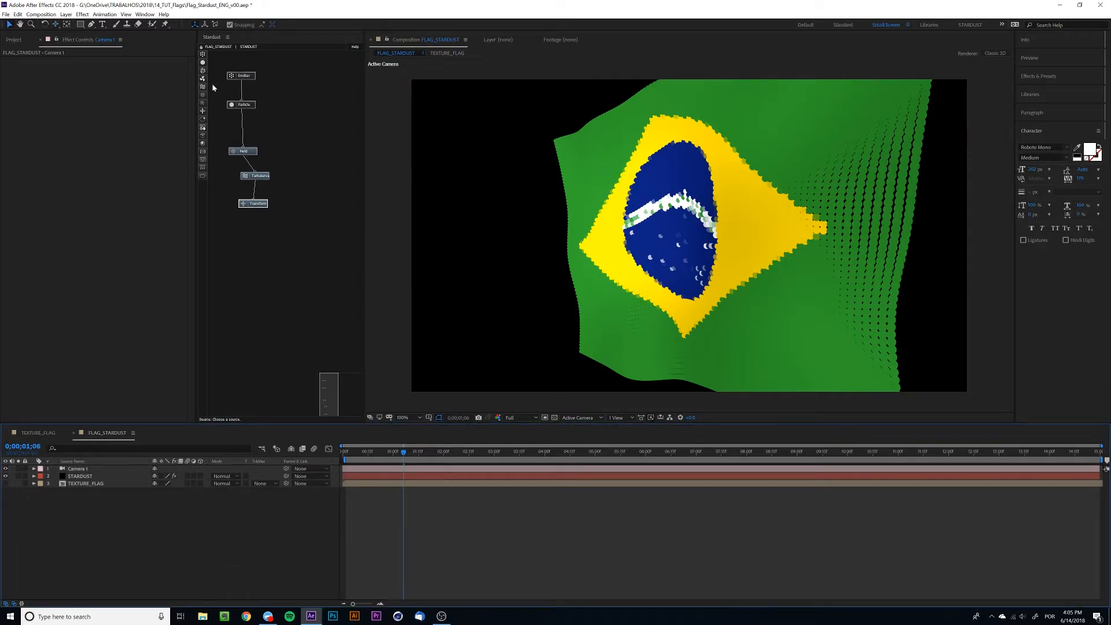
Turn on shadows in the Particle node's Shadow Properties and set its Size Random to 50
{"action": "left_click", "coordinate": [234, 105]}
{"action": "scroll", "coordinate": [58, 300], "scroll_direction": "down", "scroll_amount": 6}
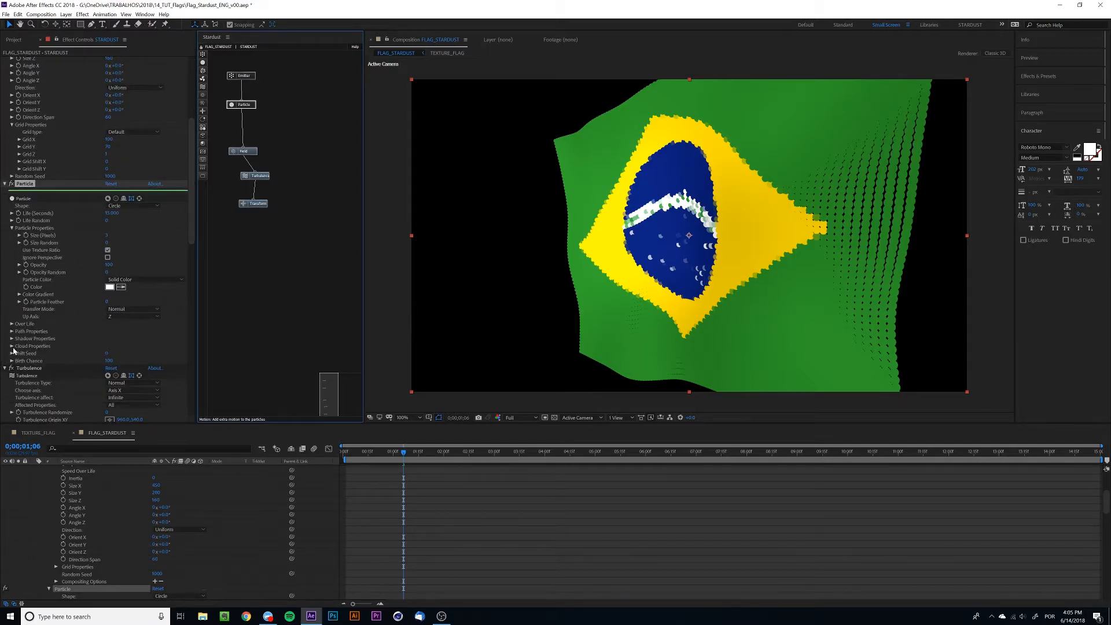
{"action": "left_click", "coordinate": [12, 339]}
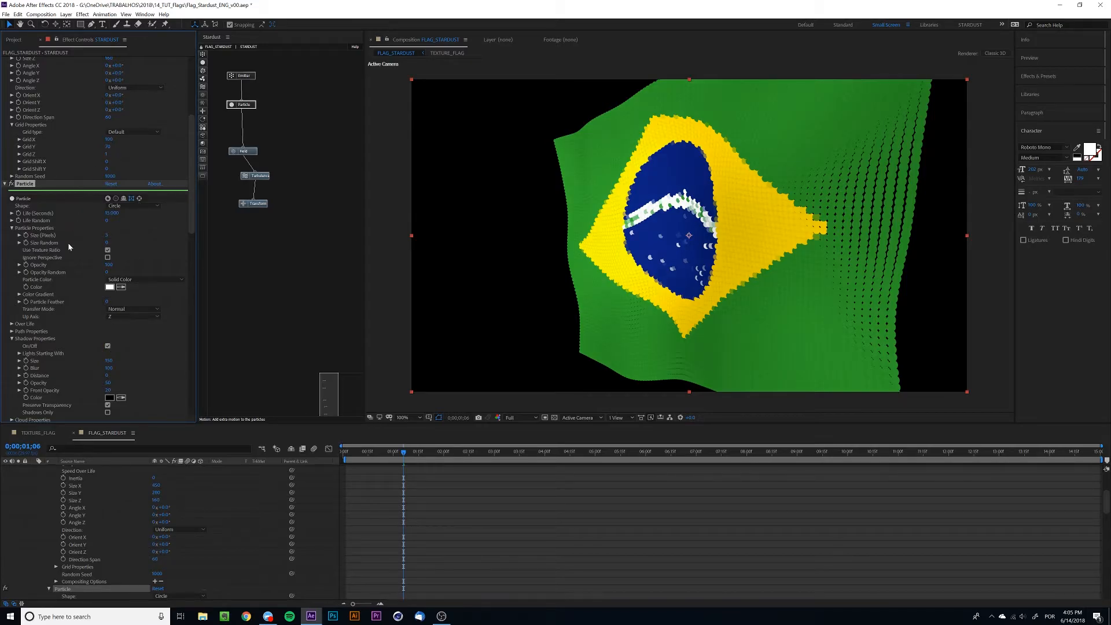
{"action": "left_click", "coordinate": [107, 243]}
{"action": "key", "text": "Return"}
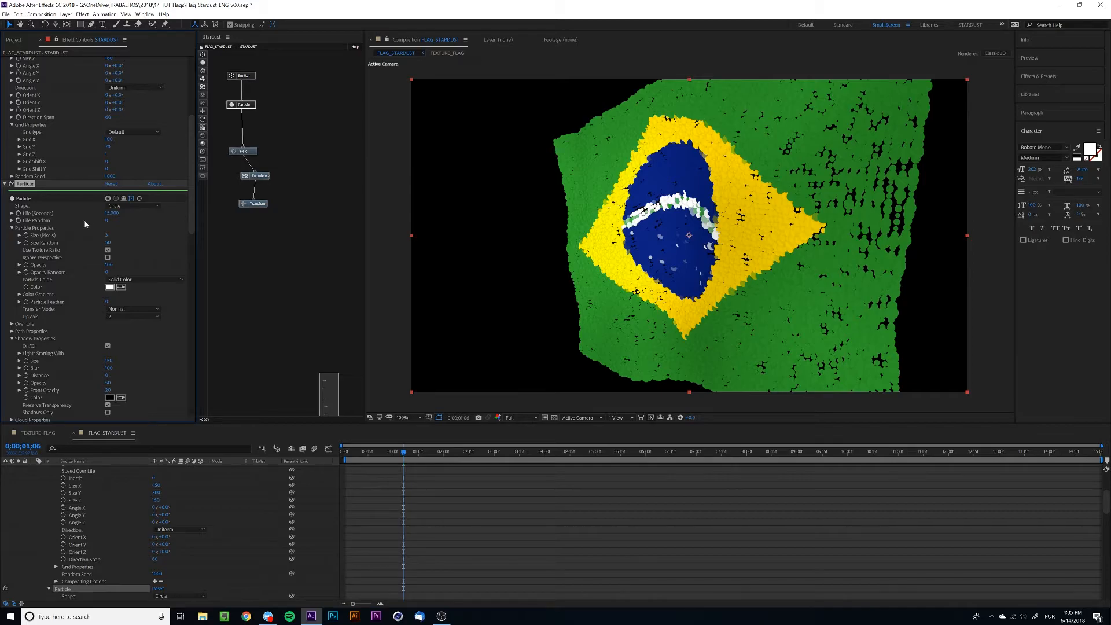
Set the Emitter's Grid X to 80 and reduce the particle size so the flag reads as separate dots
{"action": "scroll", "coordinate": [88, 211], "scroll_direction": "up", "scroll_amount": 1}
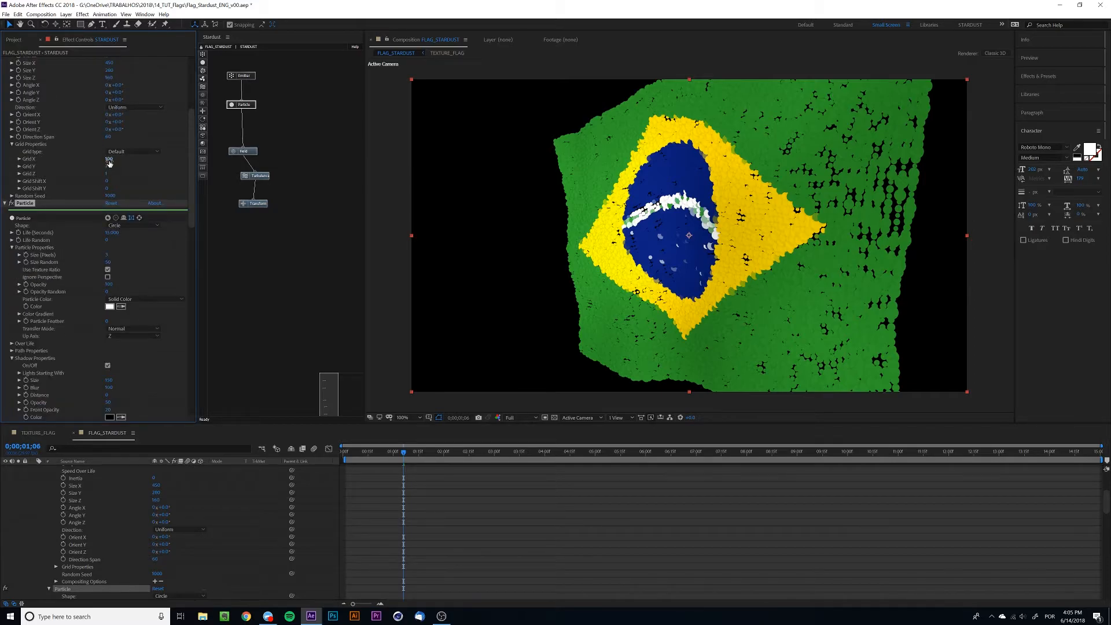
{"action": "left_click_drag", "start_coordinate": [109, 162], "coordinate": [100, 160]}
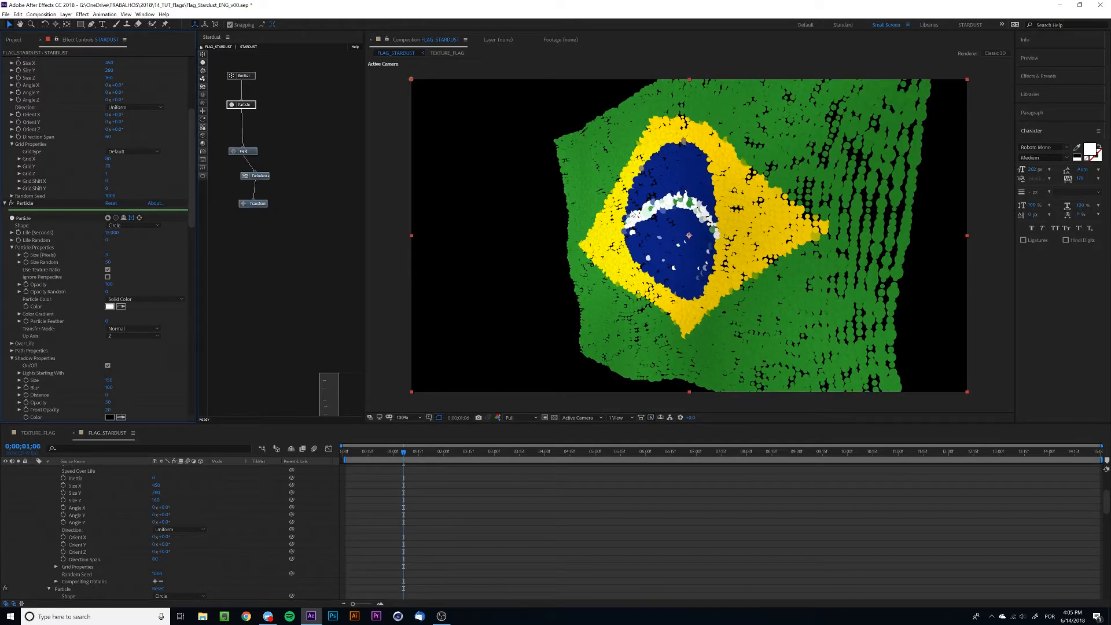
{"action": "left_click_drag", "start_coordinate": [106, 261], "coordinate": [106, 260]}
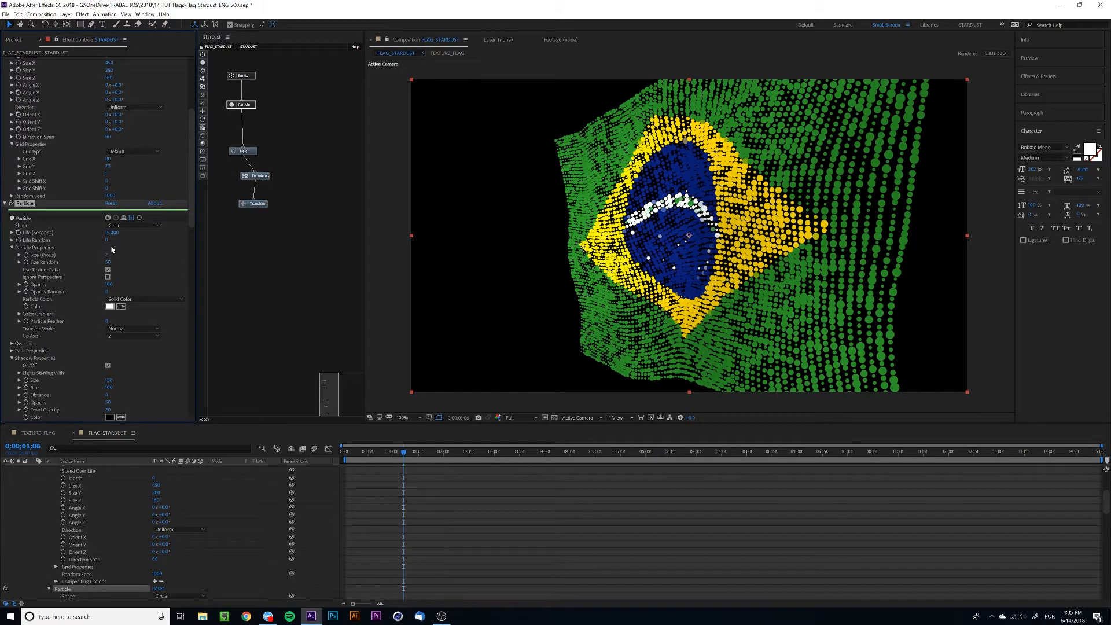
Set the Emitter's Grid Z to 2 to give the flag a second layer of particles
{"action": "scroll", "coordinate": [90, 201], "scroll_direction": "up", "scroll_amount": 3}
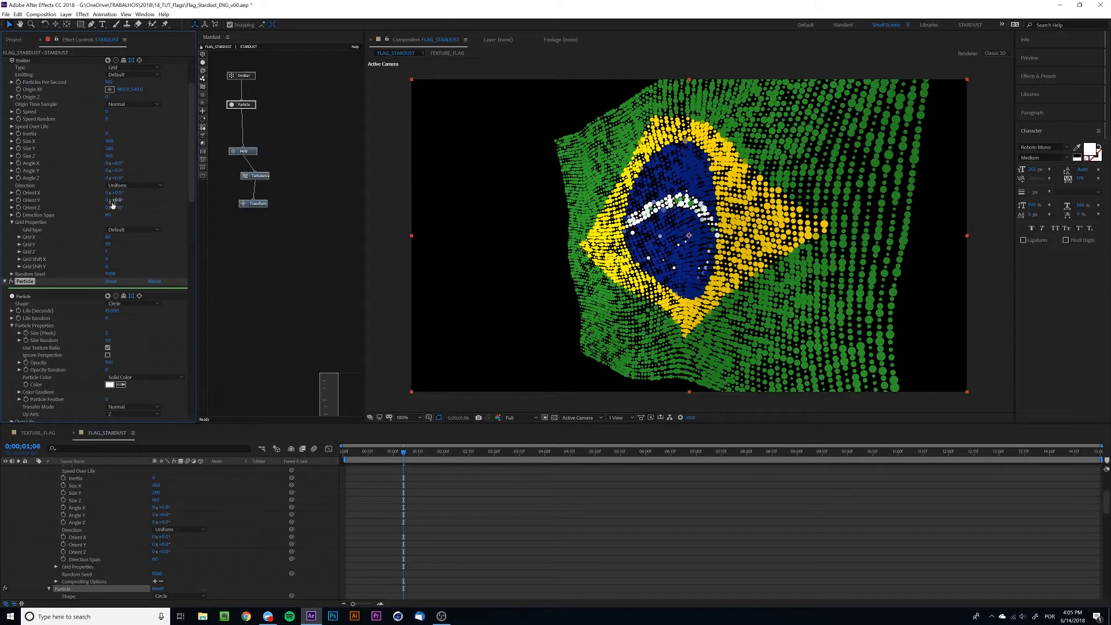
{"action": "left_click", "coordinate": [107, 252]}
{"action": "type", "text": "2"}
{"action": "key", "text": "Return"}
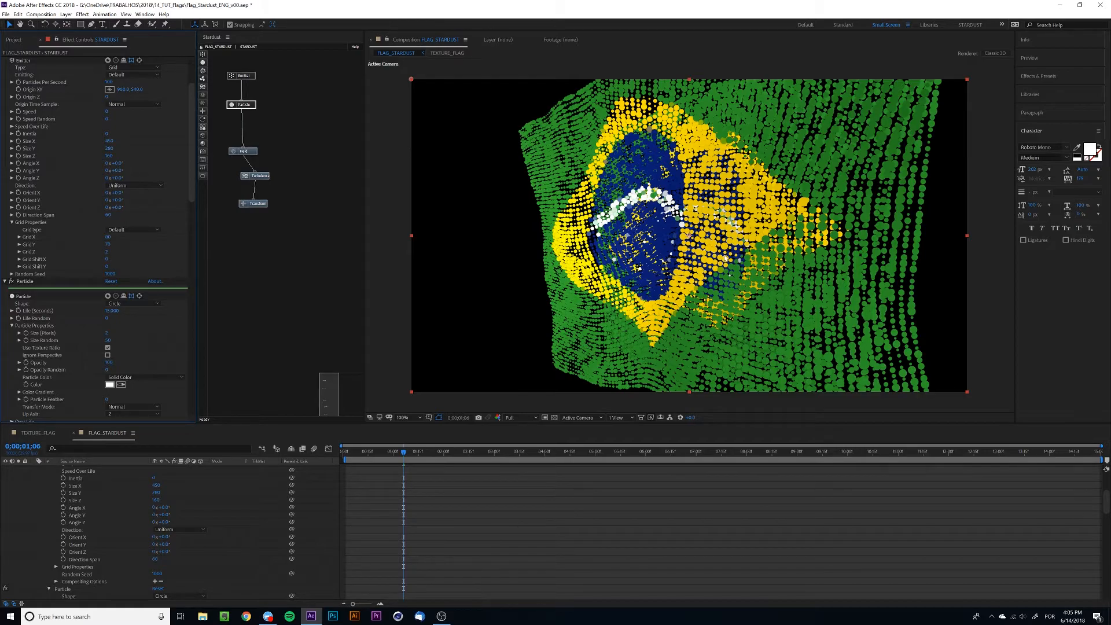
Try a different Rotation X on the Transform node
{"action": "key", "text": "c"}
{"action": "key", "text": "v"}
{"action": "left_click", "coordinate": [253, 203]}
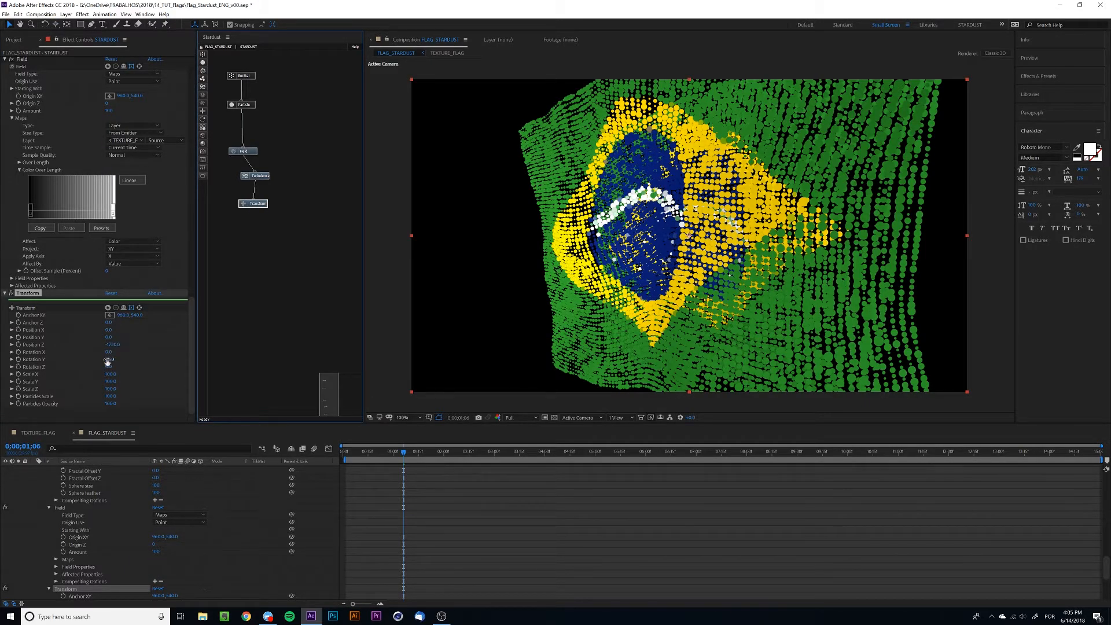
{"action": "left_click_drag", "start_coordinate": [109, 352], "coordinate": [107, 352]}
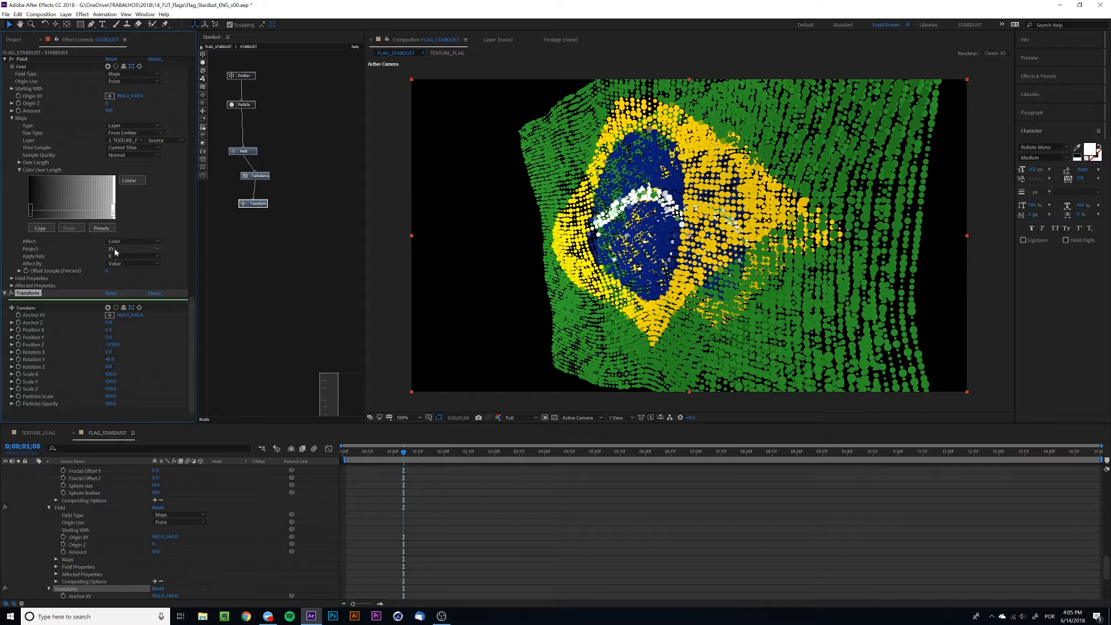
Try Speed values of 10 and 5 on the Emitter, and return the Speed to 0
{"action": "scroll", "coordinate": [95, 192], "scroll_direction": "up", "scroll_amount": 5}
{"action": "scroll", "coordinate": [61, 160], "scroll_direction": "up", "scroll_amount": 10}
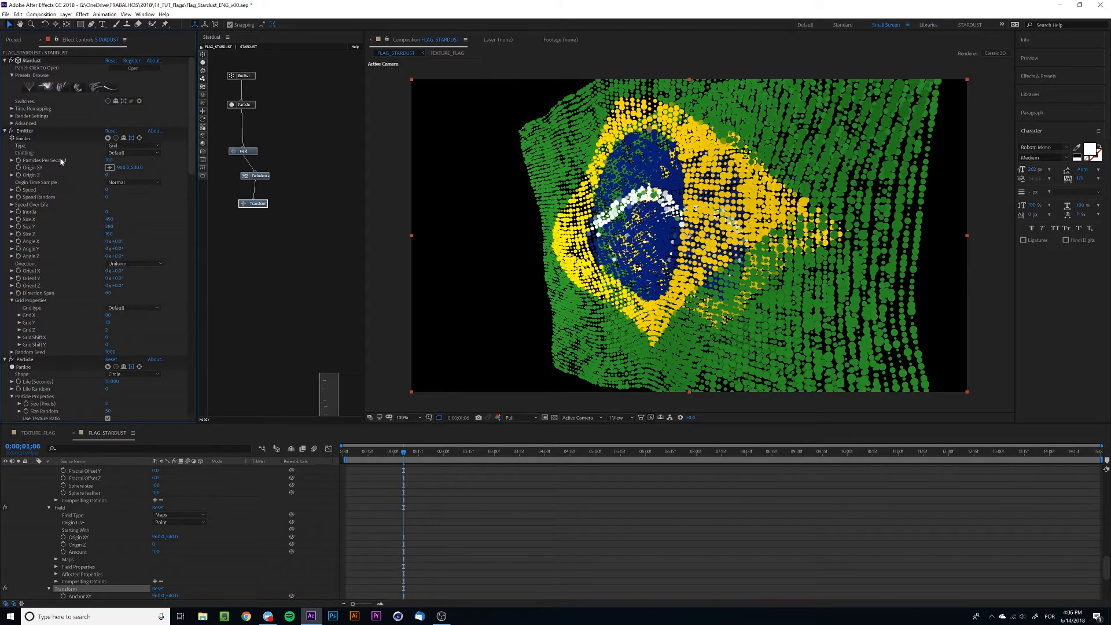
{"action": "left_click", "coordinate": [107, 189]}
{"action": "type", "text": "10"}
{"action": "key", "text": "Return"}
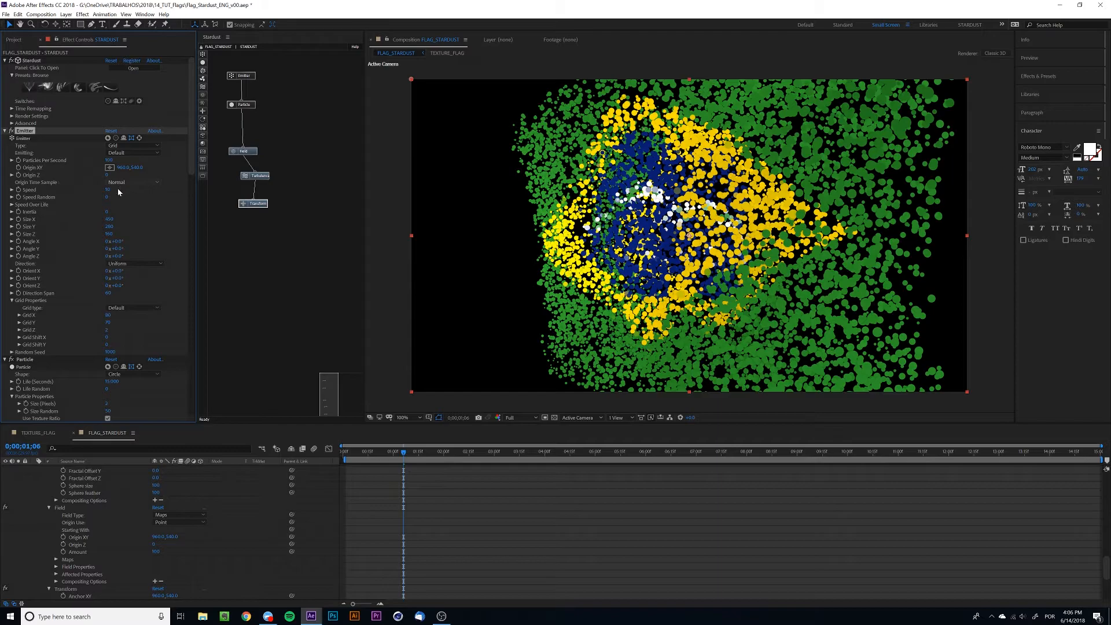
{"action": "left_click", "coordinate": [108, 191]}
{"action": "type", "text": "5"}
{"action": "key", "text": "Return"}
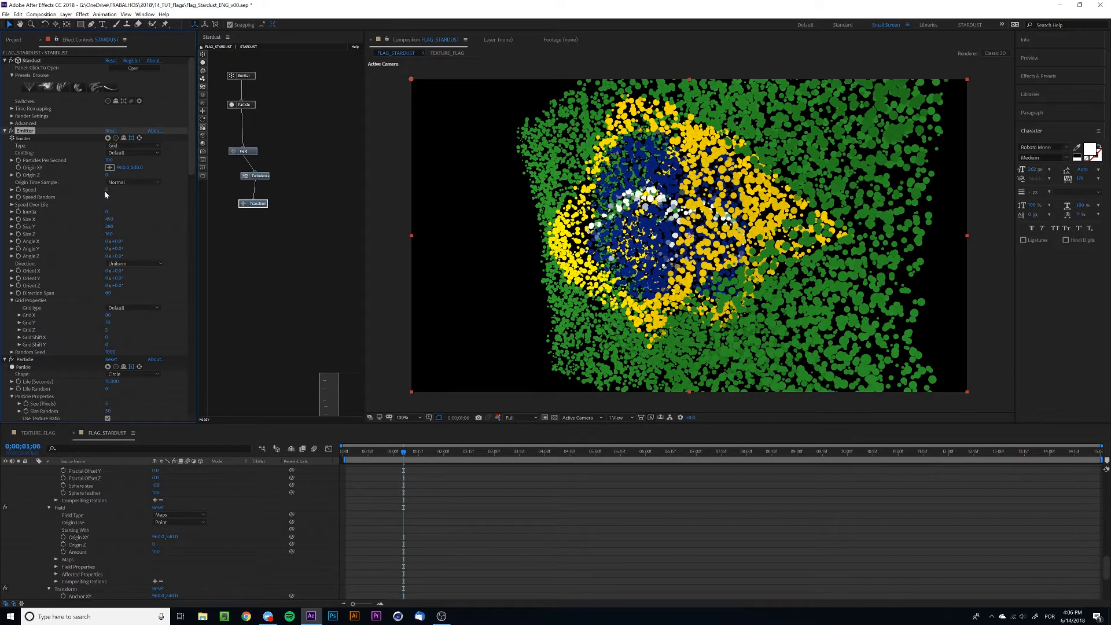
{"action": "left_click", "coordinate": [107, 190]}
{"action": "type", "text": "0"}
{"action": "key", "text": "Return"}
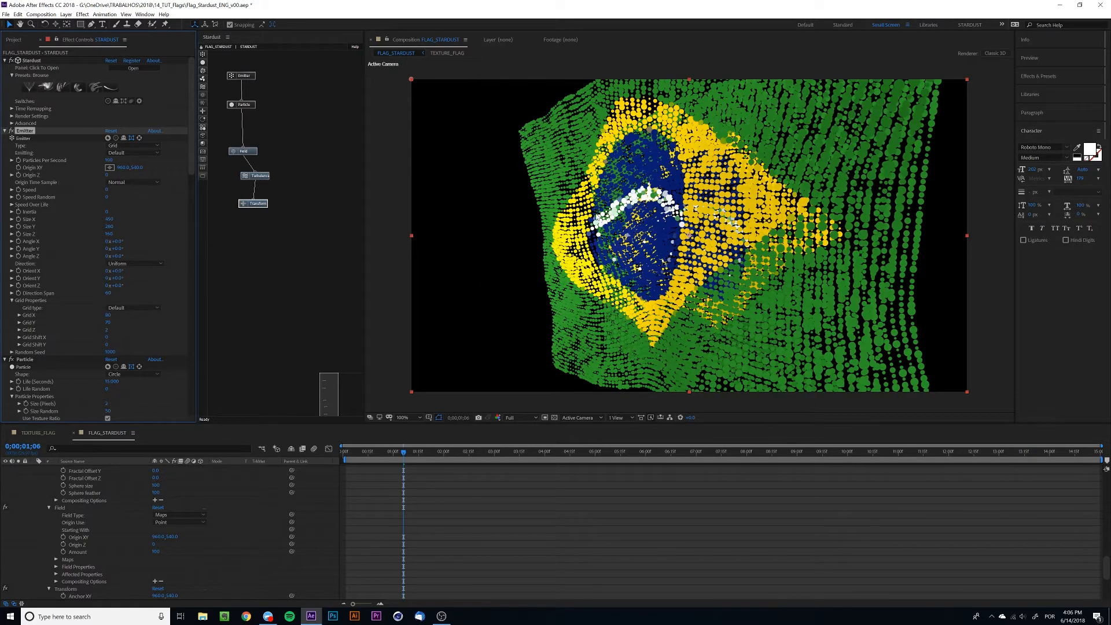
Duplicate the Emitter, Particle and Field nodes and arrange the copies as a separate chain beside the originals
{"action": "left_click_drag", "start_coordinate": [224, 66], "coordinate": [282, 160]}
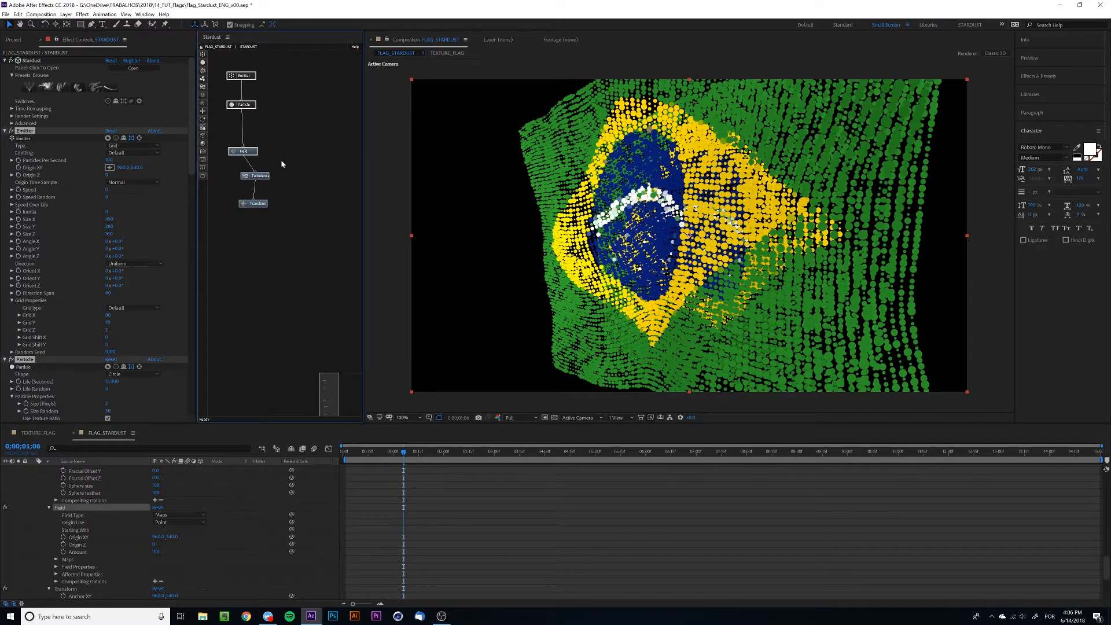
{"action": "key", "text": "ctrl+d"}
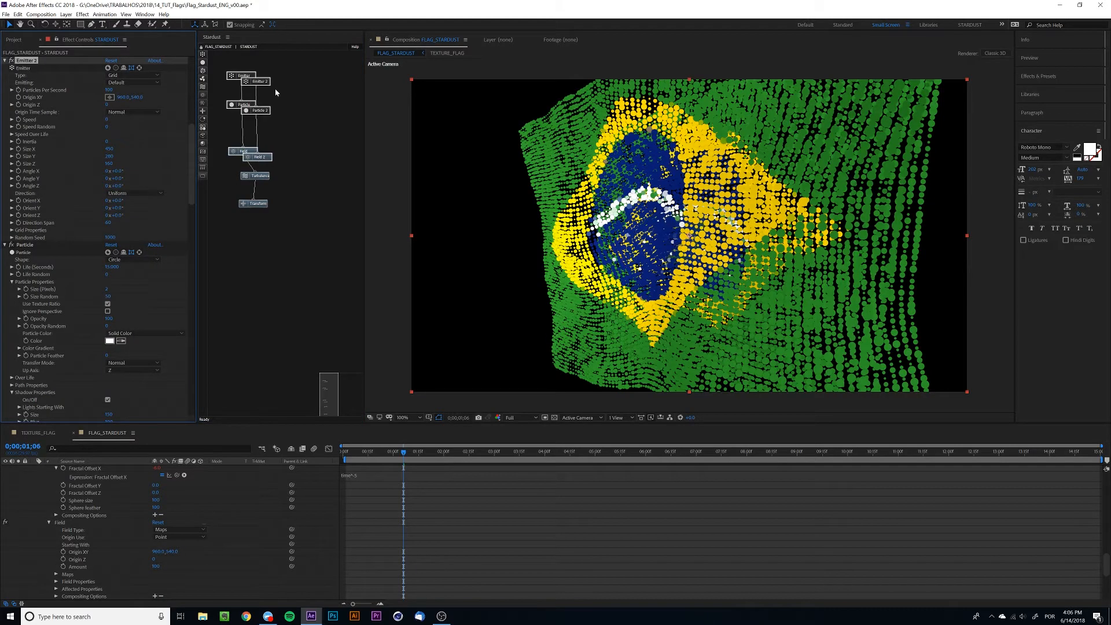
{"action": "left_click", "coordinate": [263, 82]}
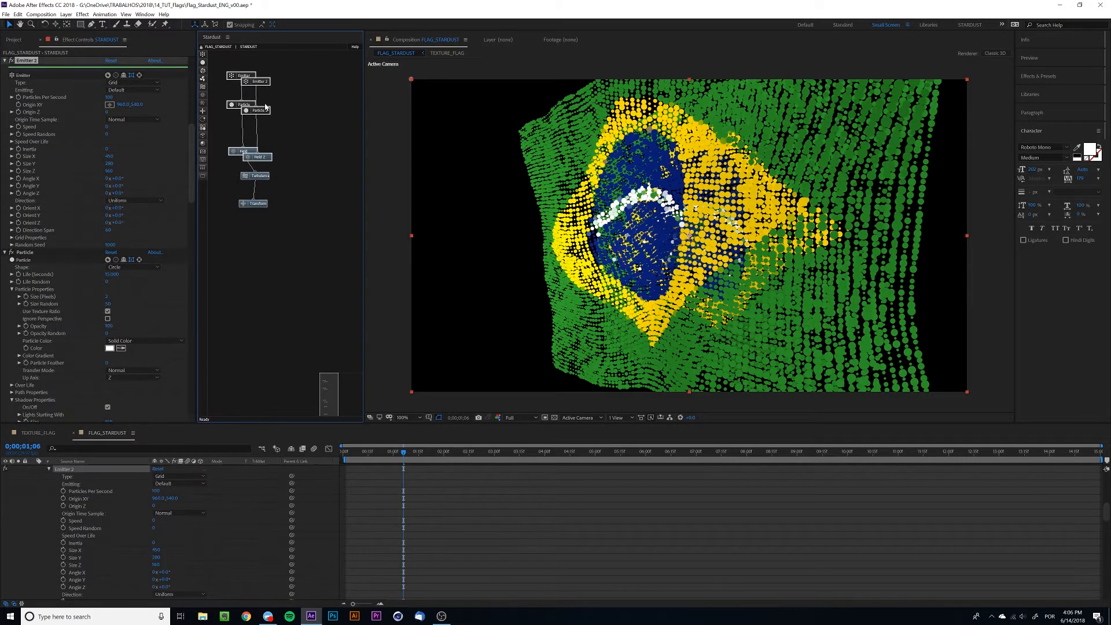
{"action": "left_click_drag", "start_coordinate": [267, 82], "coordinate": [309, 80]}
{"action": "left_click_drag", "start_coordinate": [273, 114], "coordinate": [305, 112]}
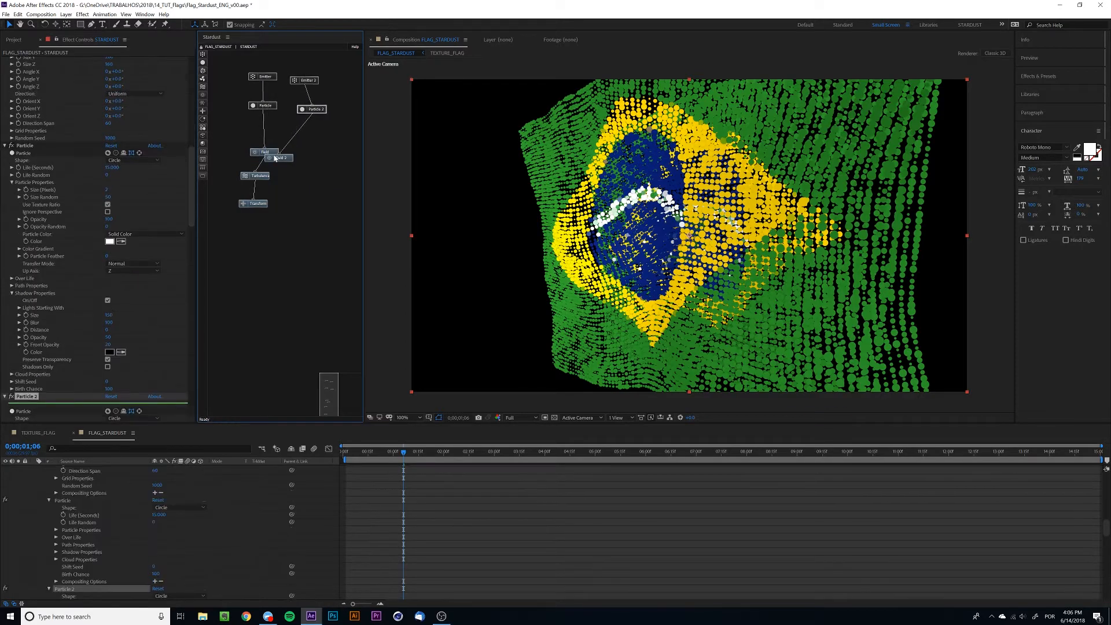
{"action": "left_click_drag", "start_coordinate": [277, 159], "coordinate": [308, 153]}
Rename the duplicated emitter node as "2nd particles"
{"action": "left_click", "coordinate": [303, 84]}
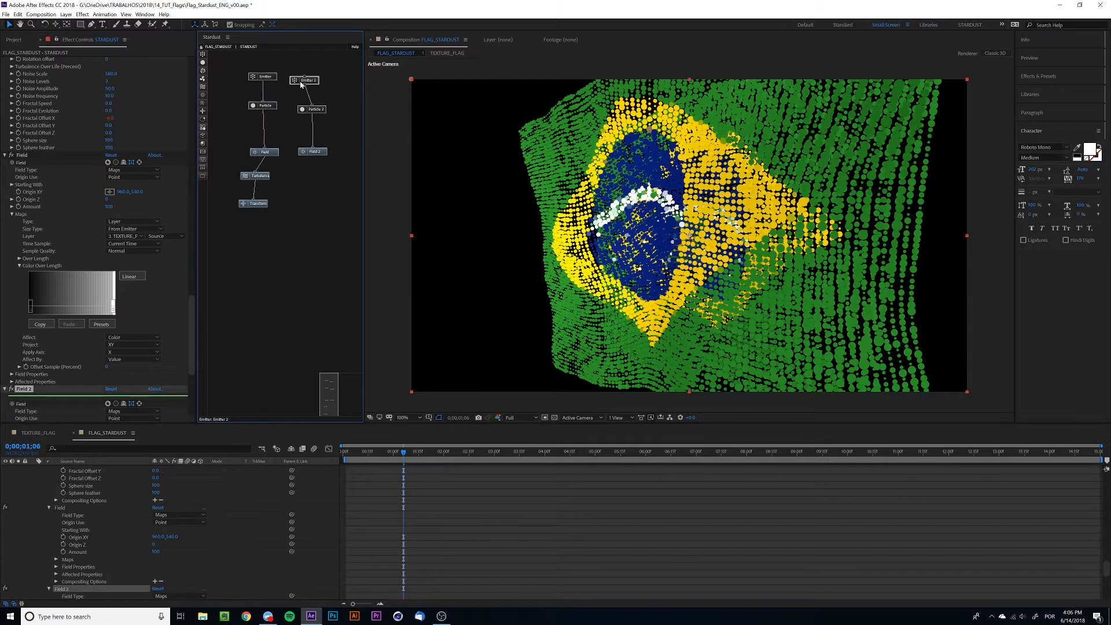
{"action": "key", "text": "Return"}
{"action": "type", "text": "2nd"}
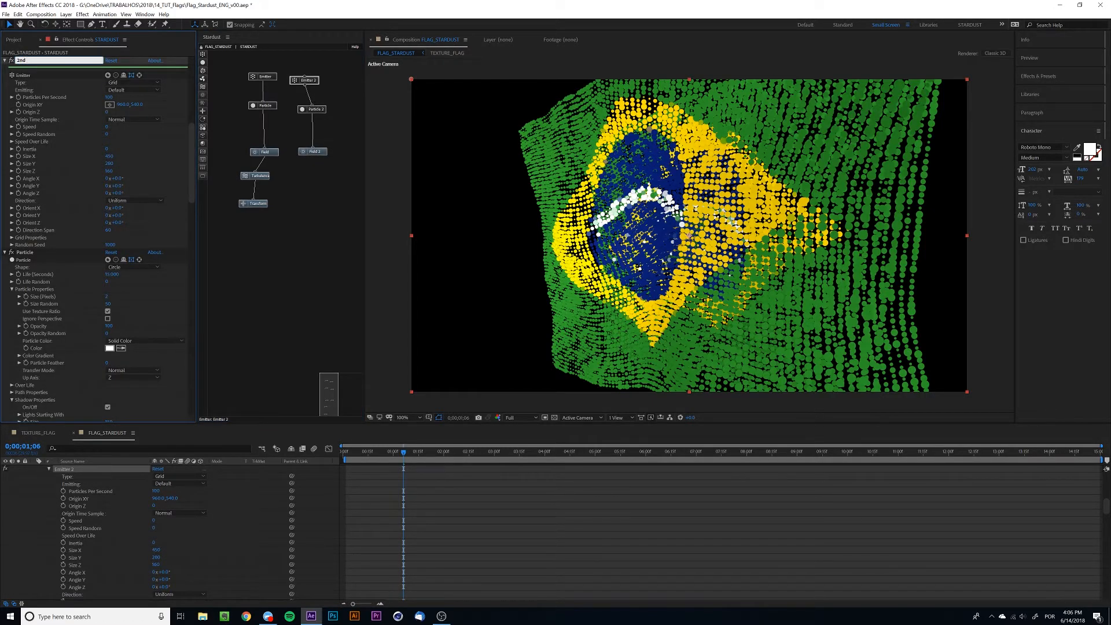
{"action": "type", "text": " particles"}
{"action": "key", "text": "Return"}
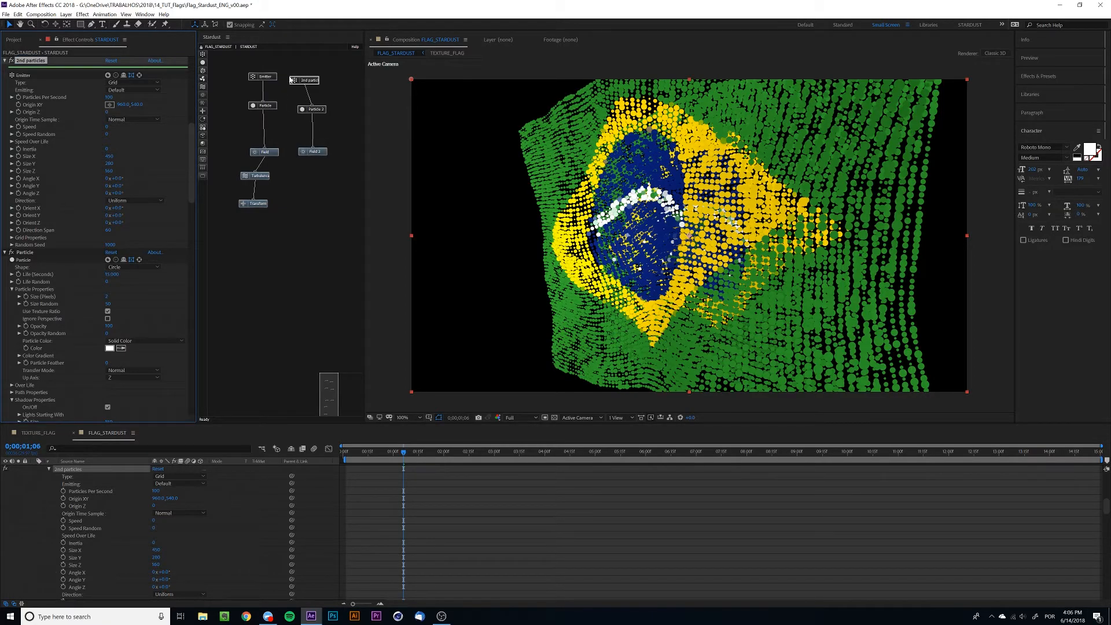
Change the 2nd particles emitter's type to Box and set its Particles Per Second to 300
{"action": "left_click", "coordinate": [113, 82]}
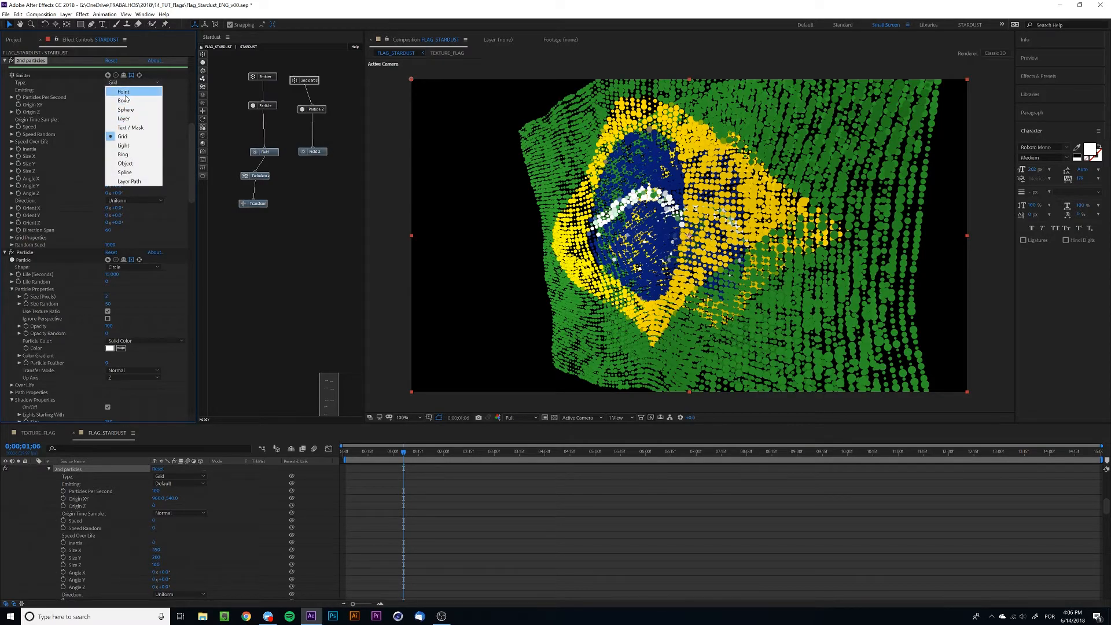
{"action": "left_click", "coordinate": [123, 100]}
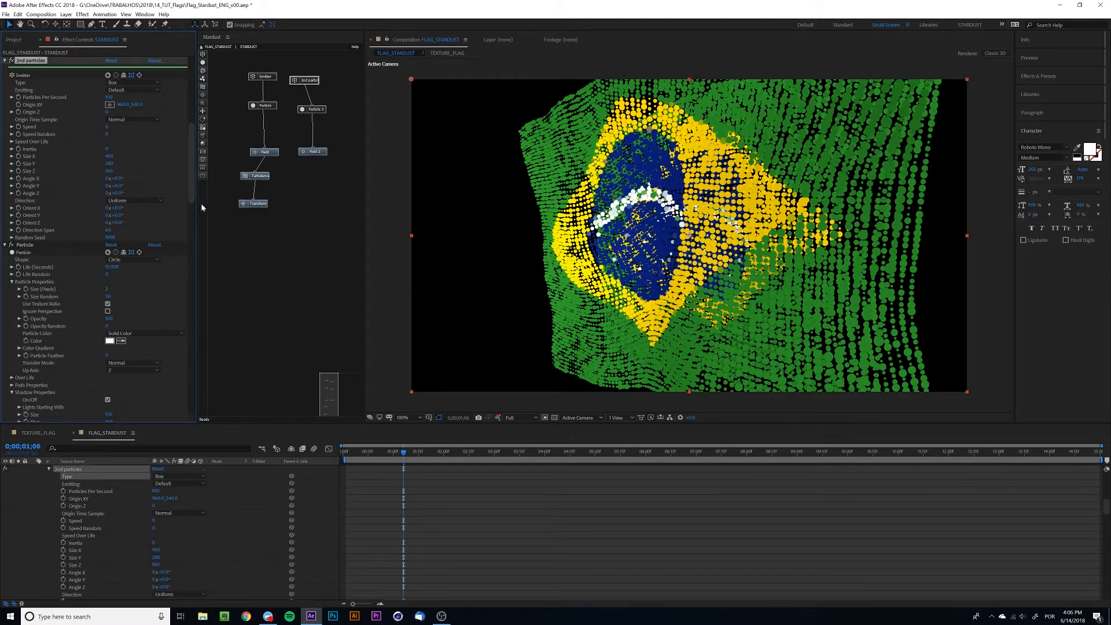
{"action": "left_click", "coordinate": [110, 97]}
{"action": "type", "text": "1"}
{"action": "type", "text": "00"}
{"action": "key", "text": "Return"}
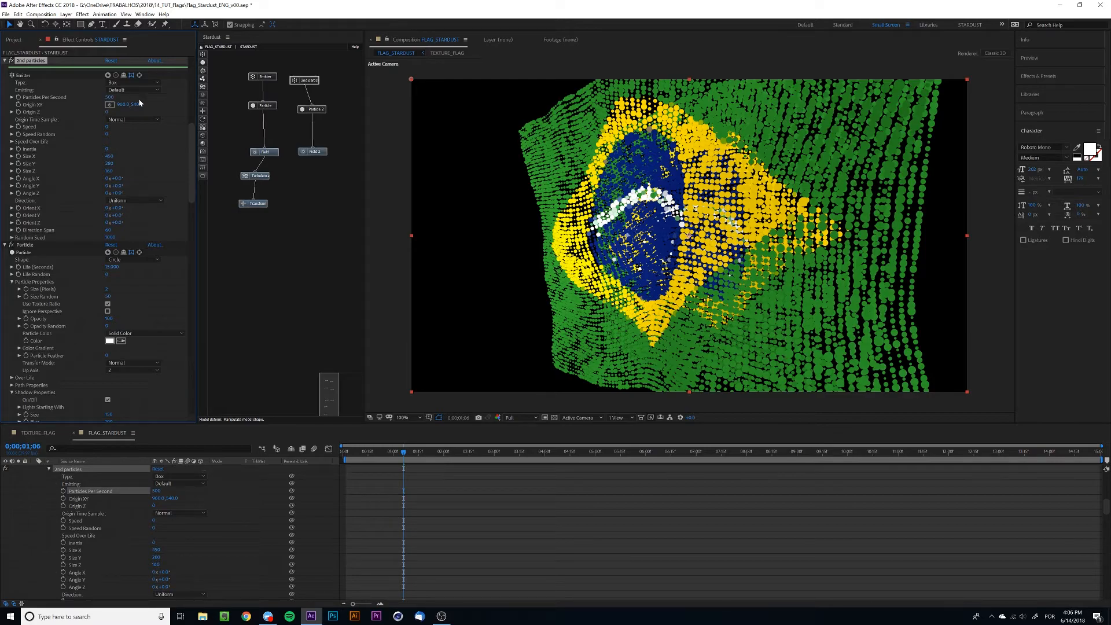
Add a Force node below Field 2 and link Field 2 directly to the Transform node
{"action": "left_click", "coordinate": [203, 79]}
{"action": "left_click_drag", "start_coordinate": [216, 77], "coordinate": [311, 185]}
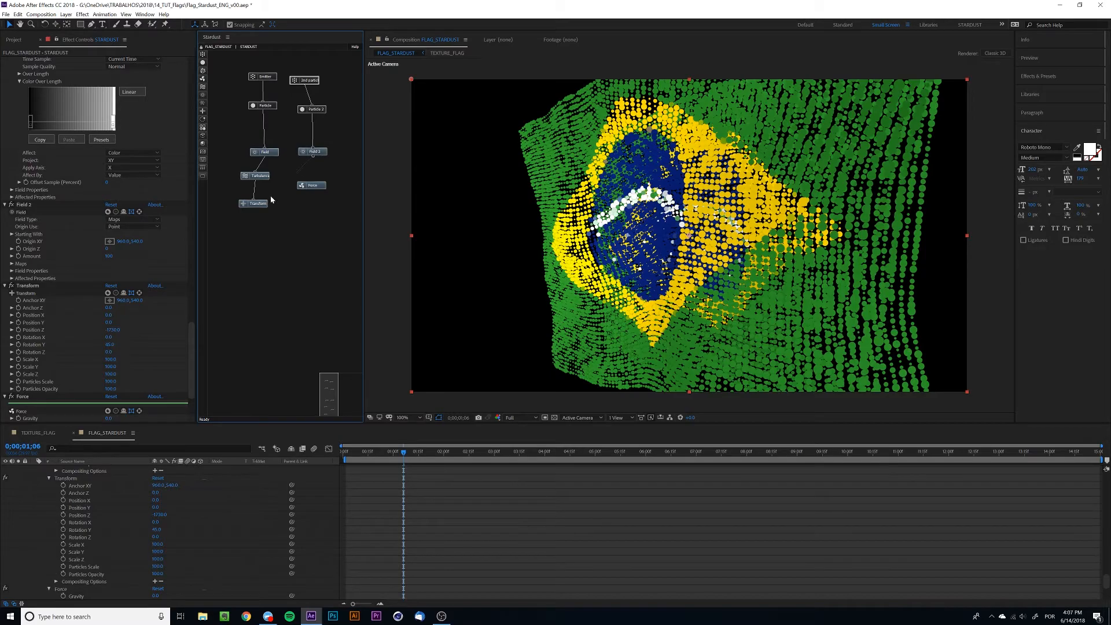
{"action": "left_click_drag", "start_coordinate": [255, 203], "coordinate": [254, 203]}
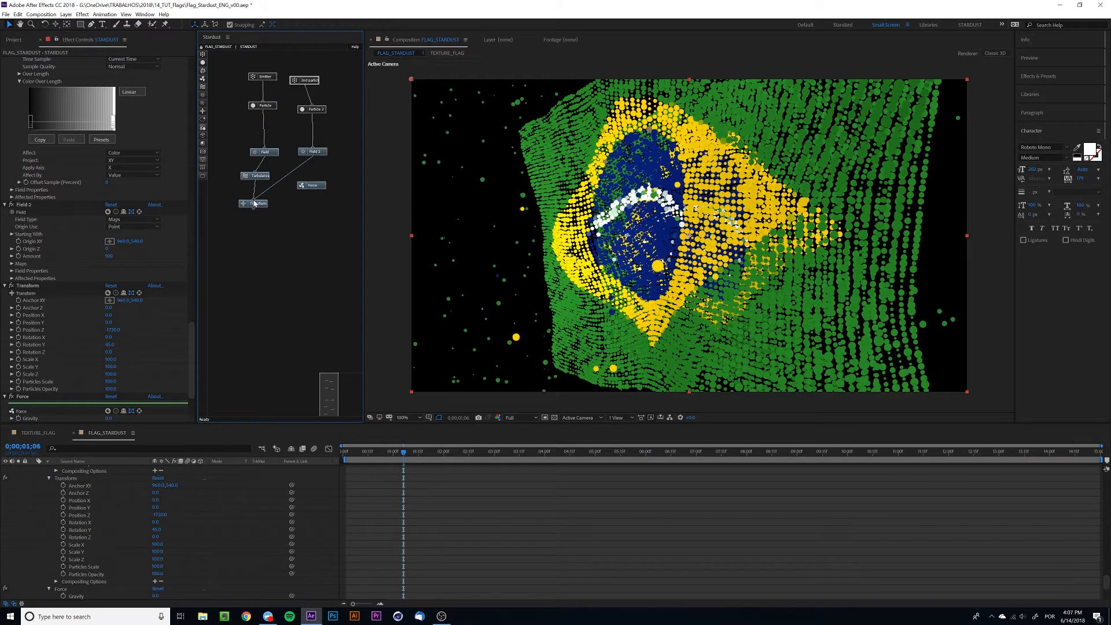
Disable the original grid Emitter to isolate the second particle system
{"action": "left_click", "coordinate": [258, 78]}
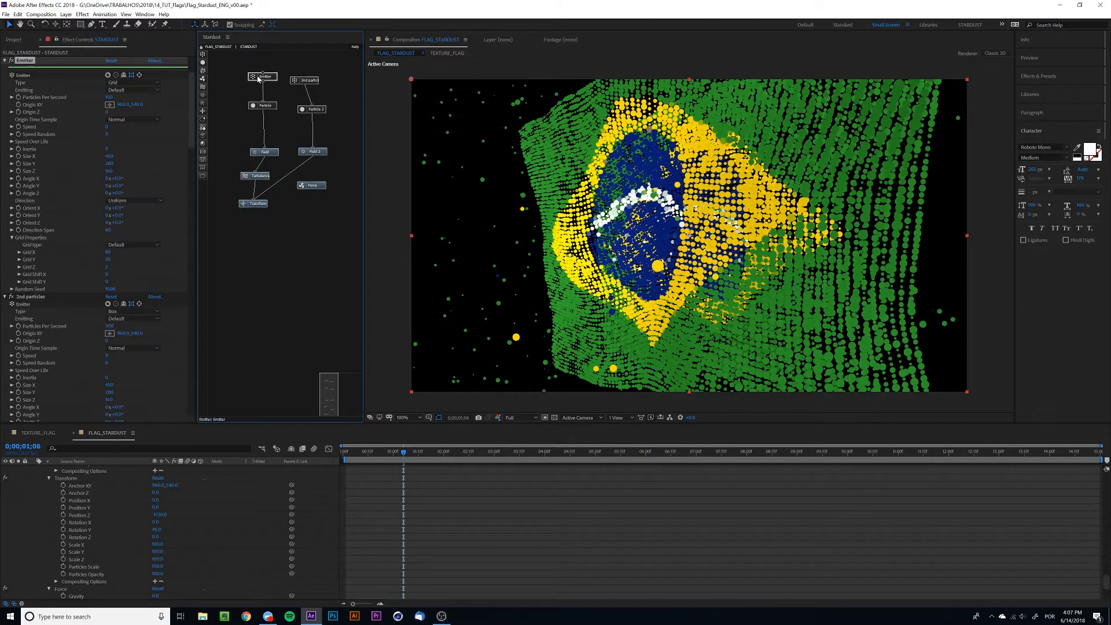
{"action": "left_click", "coordinate": [11, 61]}
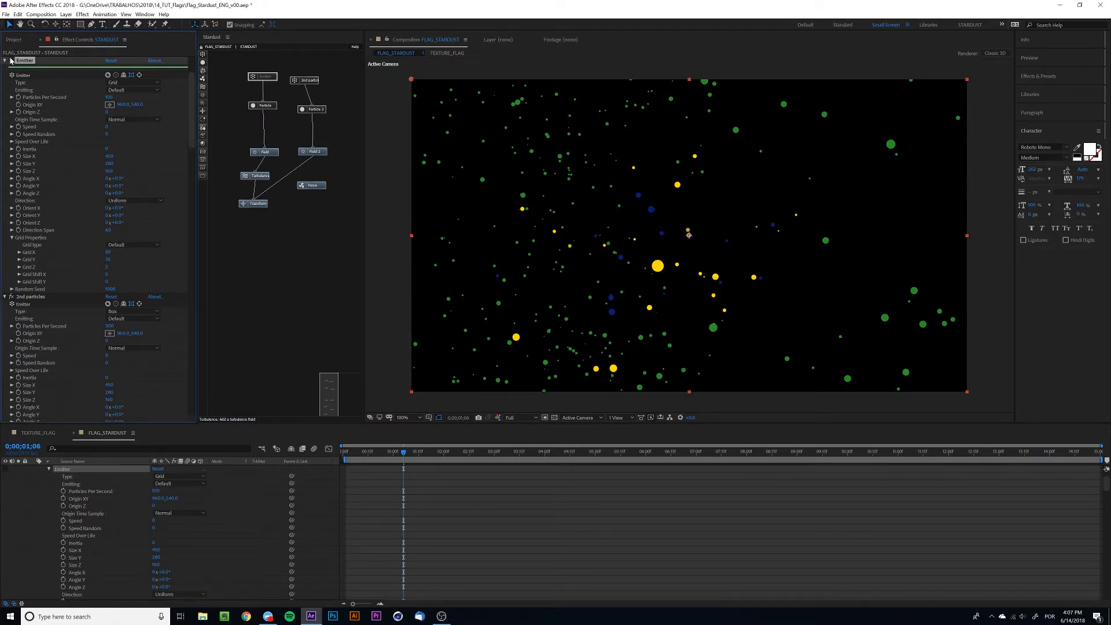
Preview the loose particles, connect Field 2 to the Force node, and give the Force a negative Wind Z
{"action": "key", "text": "space"}
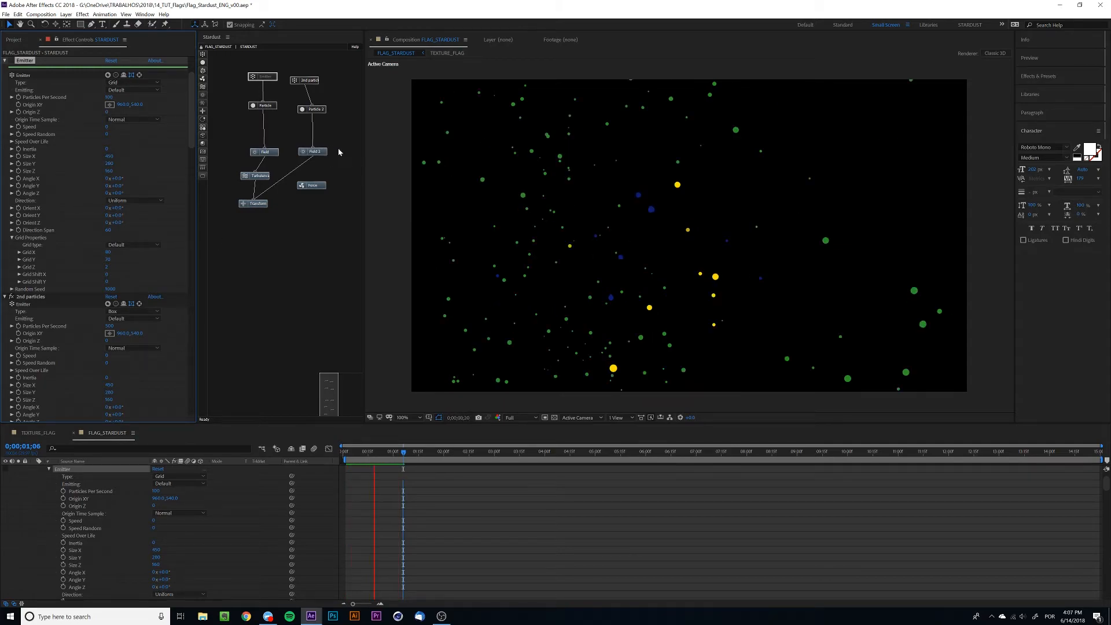
{"action": "left_click", "coordinate": [305, 187]}
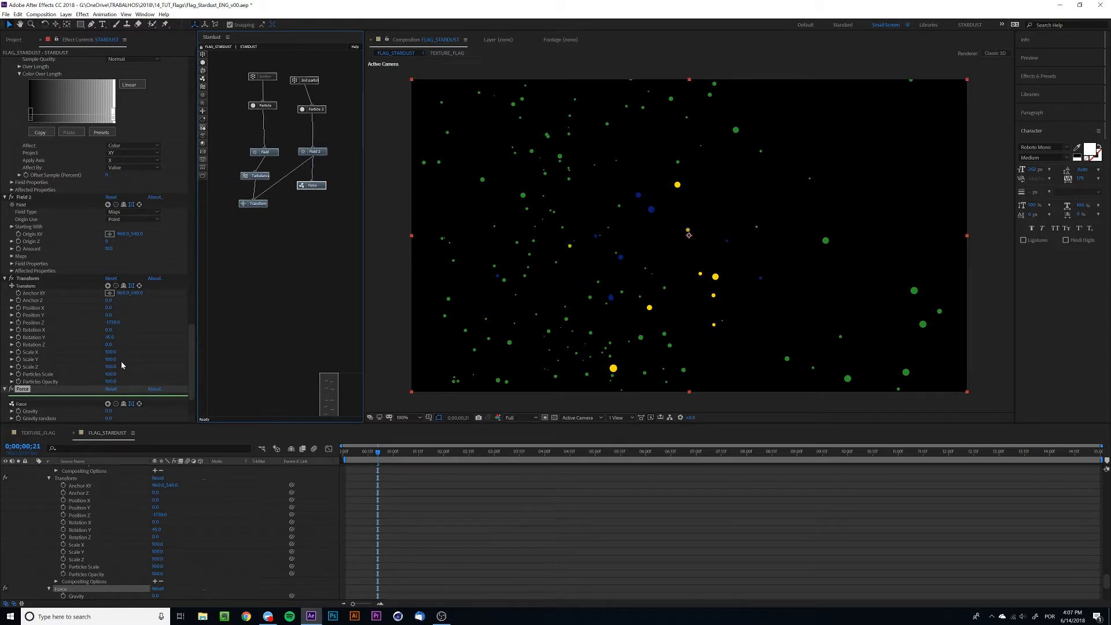
{"action": "scroll", "coordinate": [122, 367], "scroll_direction": "down", "scroll_amount": 3}
{"action": "left_click_drag", "start_coordinate": [108, 382], "coordinate": [92, 381]}
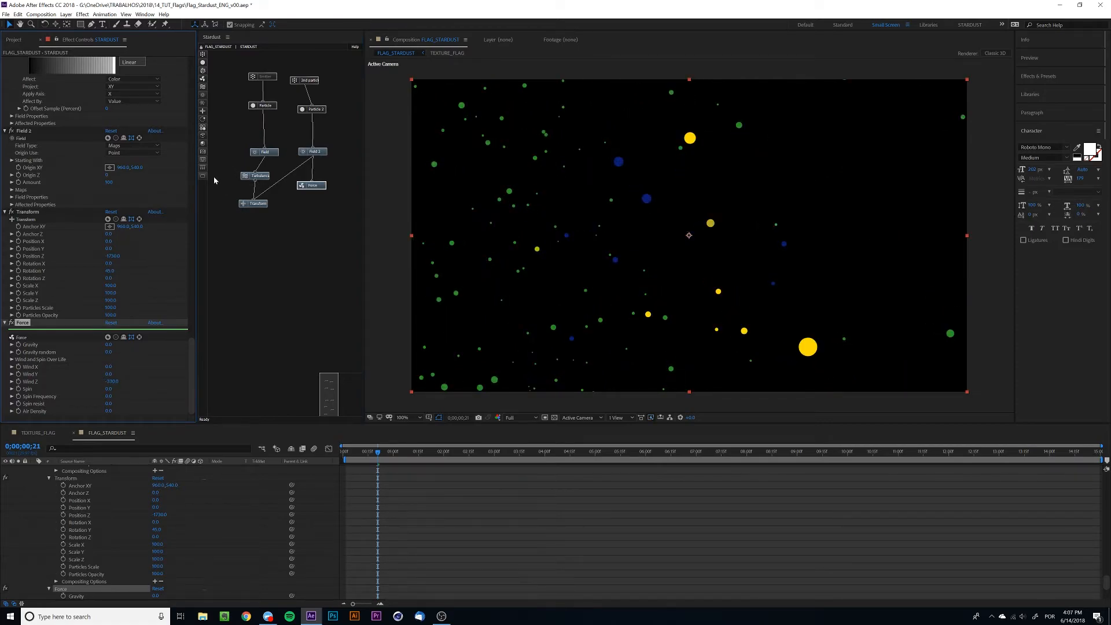
Re-enable the original grid Emitter and preview the flag together with the loose particles
{"action": "left_click", "coordinate": [267, 77]}
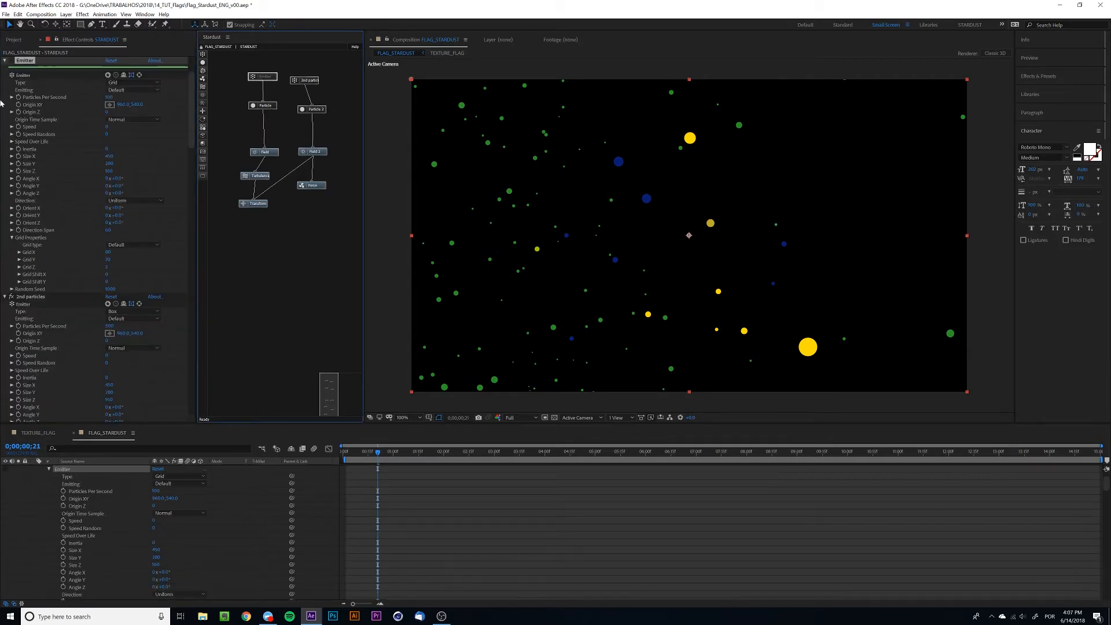
{"action": "left_click", "coordinate": [11, 61]}
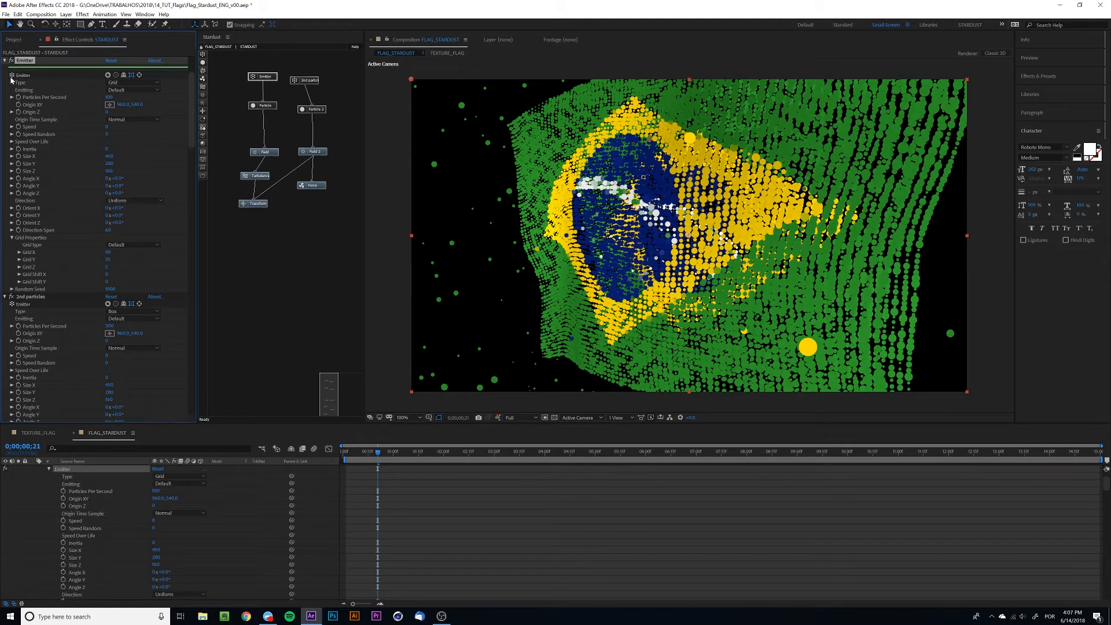
{"action": "key", "text": "space"}
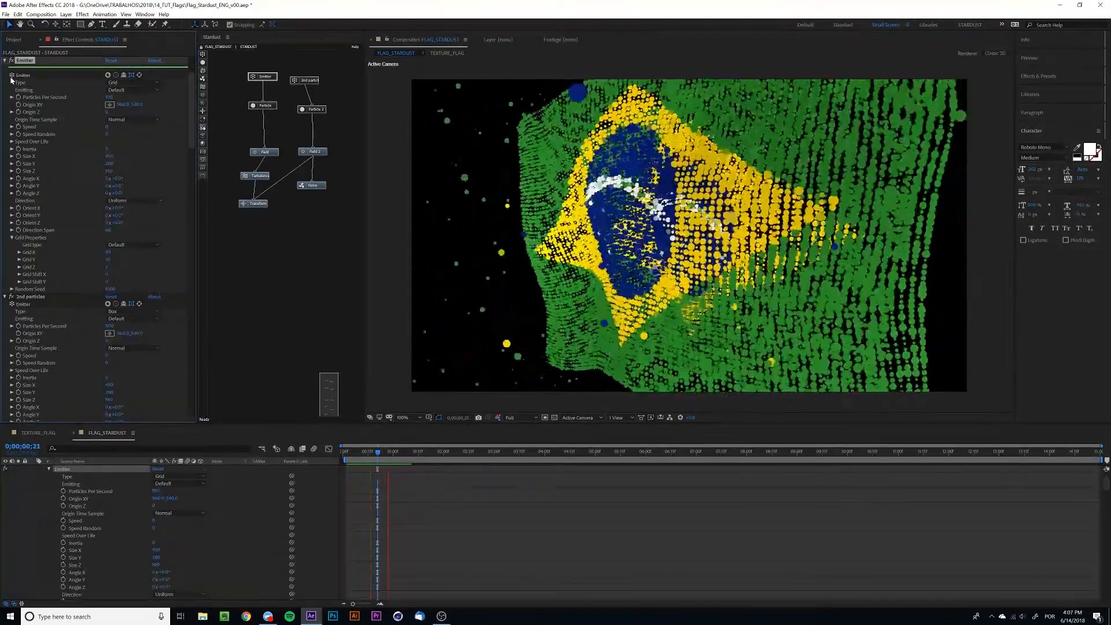
{"action": "key", "text": "space"}
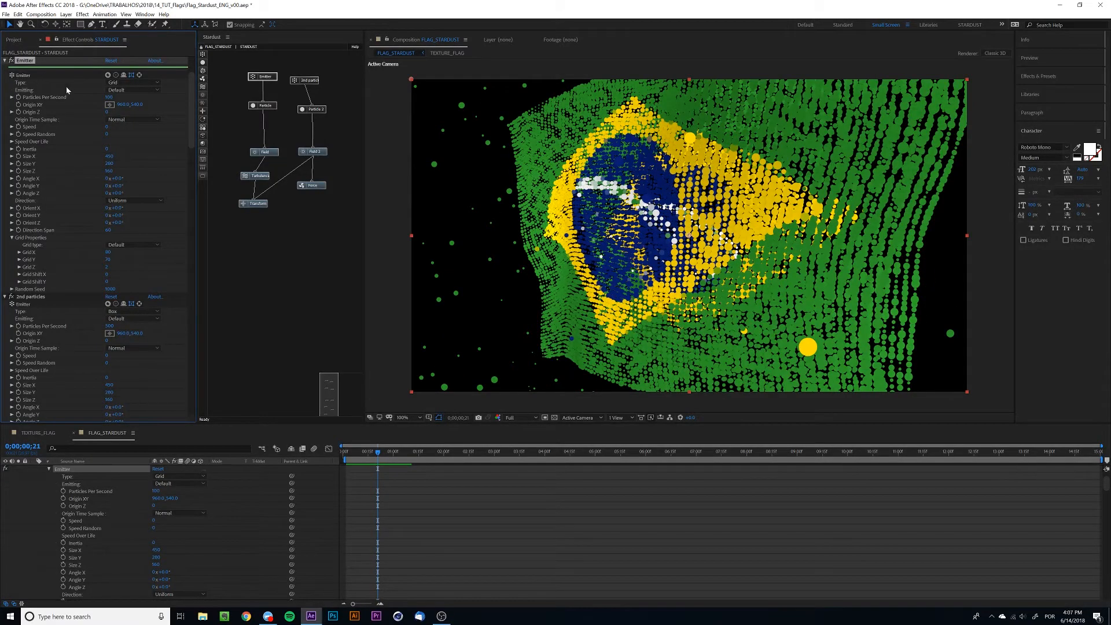
Expand Camera 1's Transform and Camera Options properties and turn its Depth of Field on
{"action": "scroll", "coordinate": [96, 217], "scroll_direction": "down", "scroll_amount": 12}
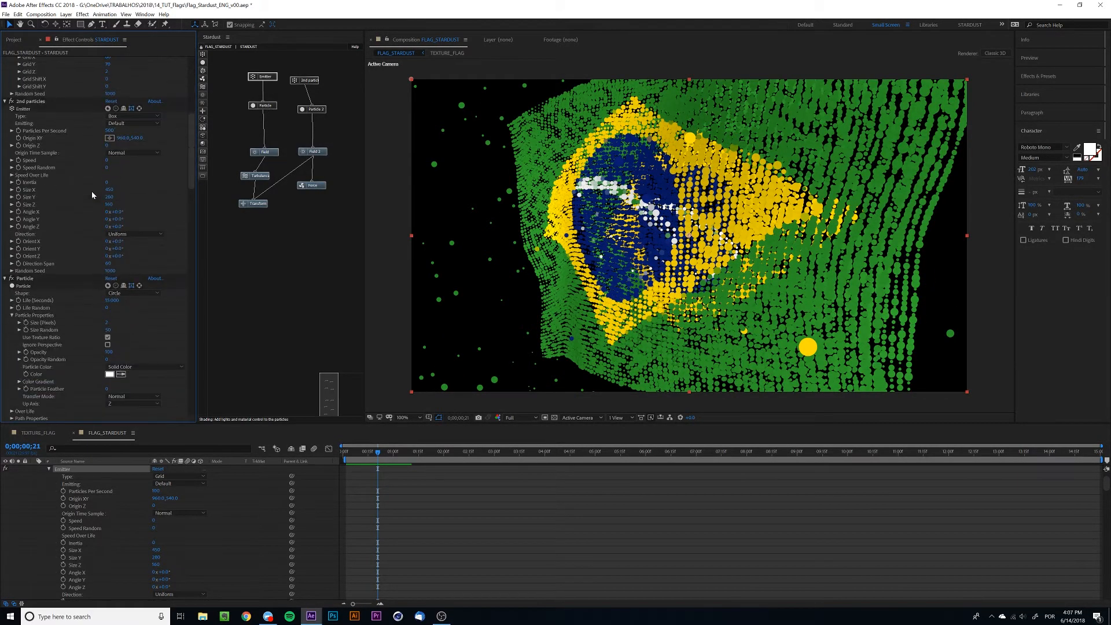
{"action": "scroll", "coordinate": [92, 184], "scroll_direction": "down", "scroll_amount": 6}
{"action": "scroll", "coordinate": [51, 494], "scroll_direction": "up", "scroll_amount": 2}
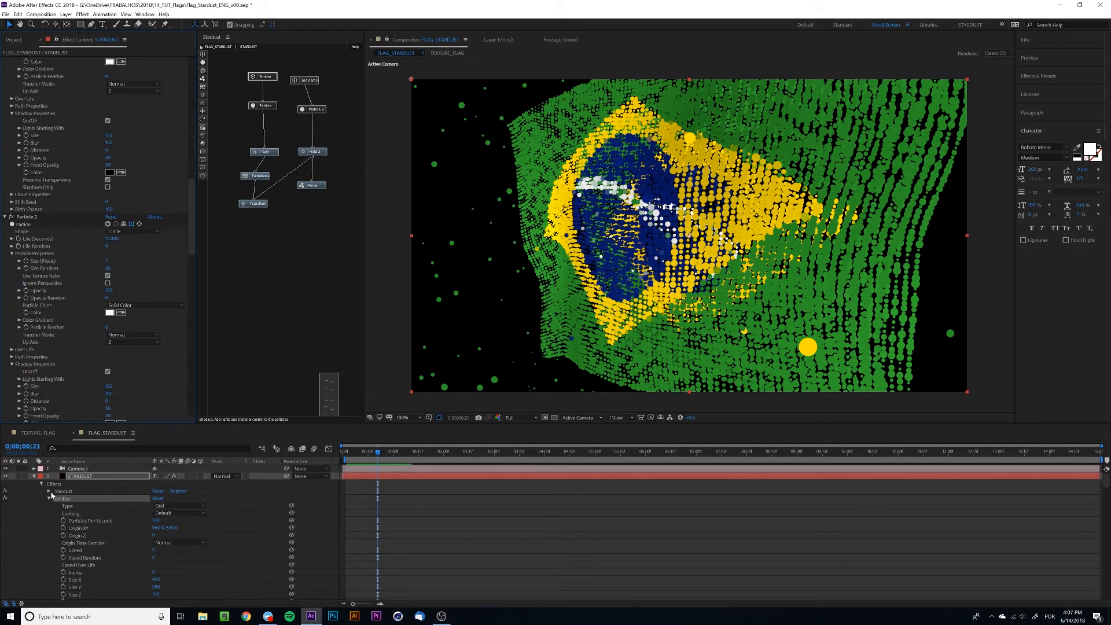
{"action": "left_click", "coordinate": [34, 469]}
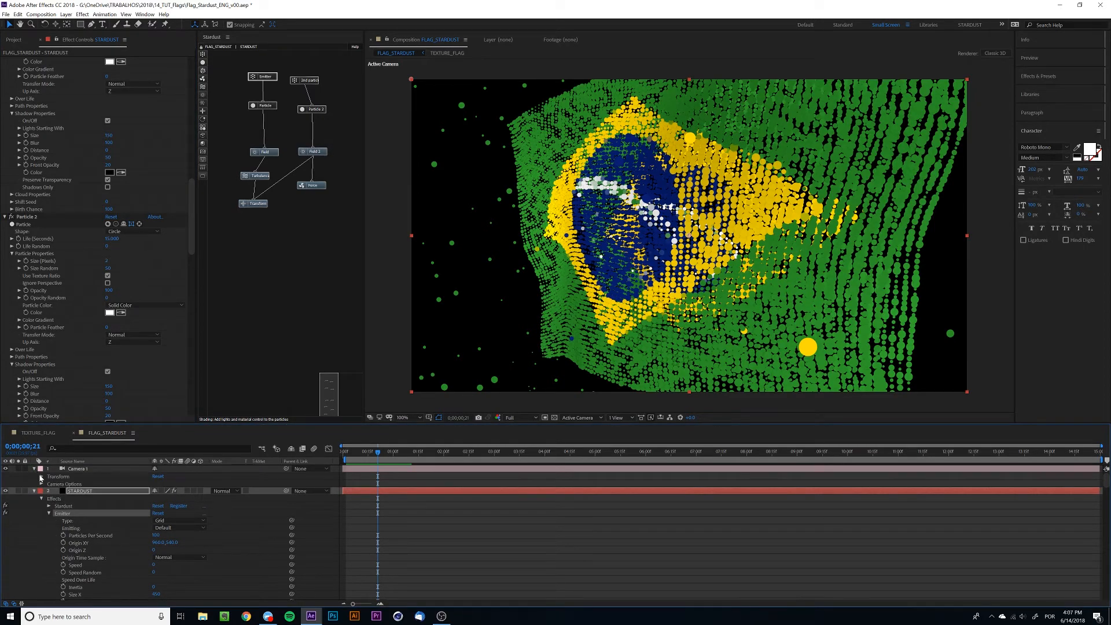
{"action": "left_click", "coordinate": [41, 476]}
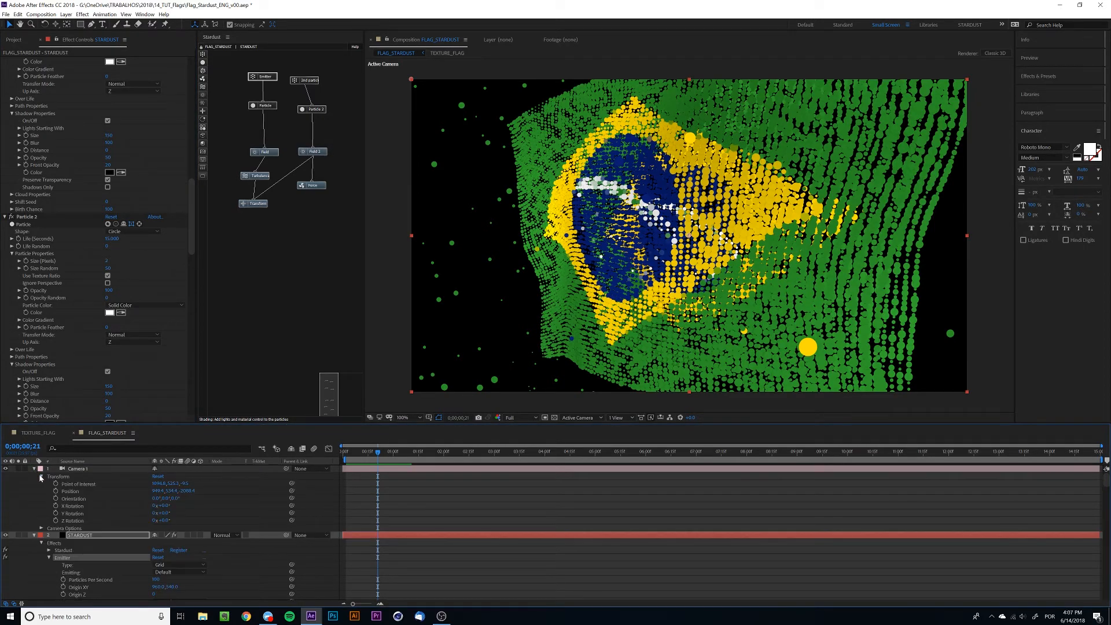
{"action": "left_click", "coordinate": [41, 528]}
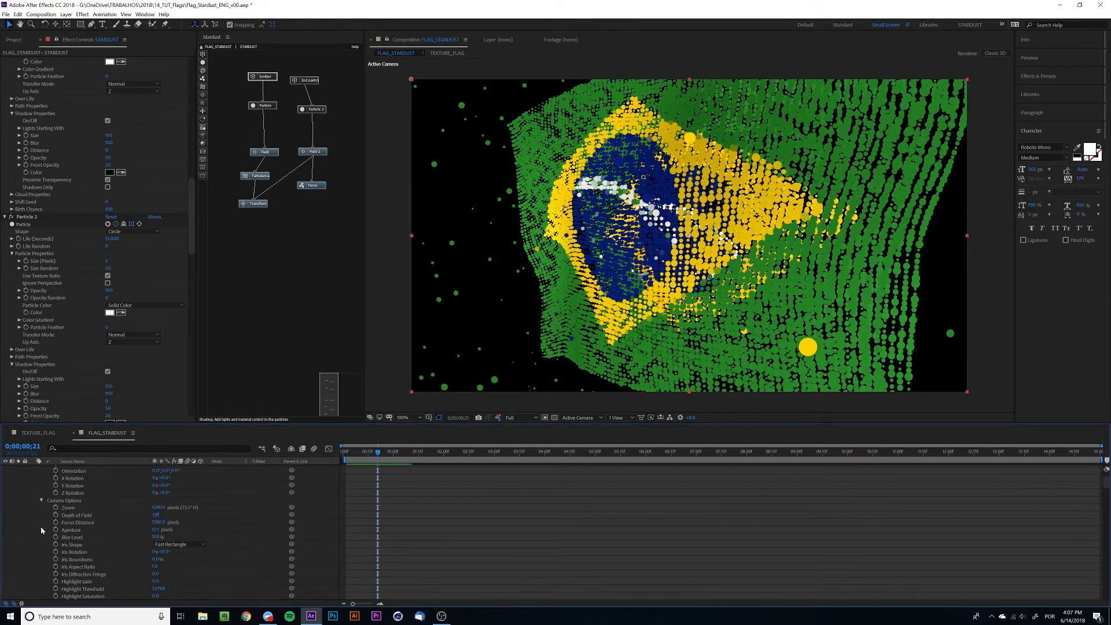
{"action": "left_click", "coordinate": [155, 515]}
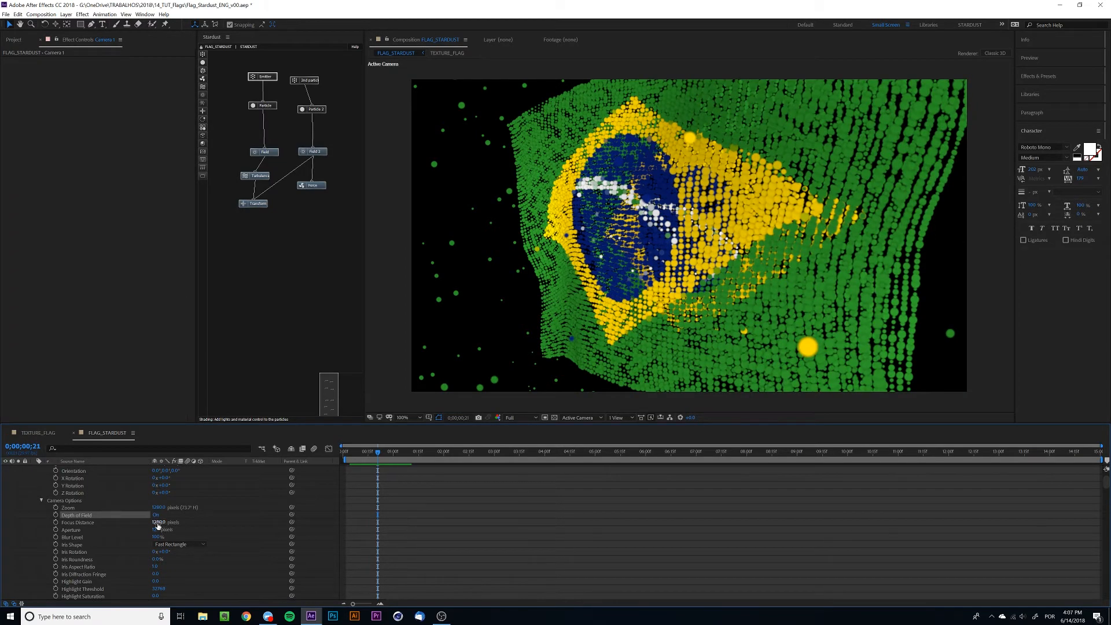
Adjust Camera 1's Focus Distance and increase its Aperture for a stronger depth-of-field blur
{"action": "left_click_drag", "start_coordinate": [137, 521], "coordinate": [78, 522]}
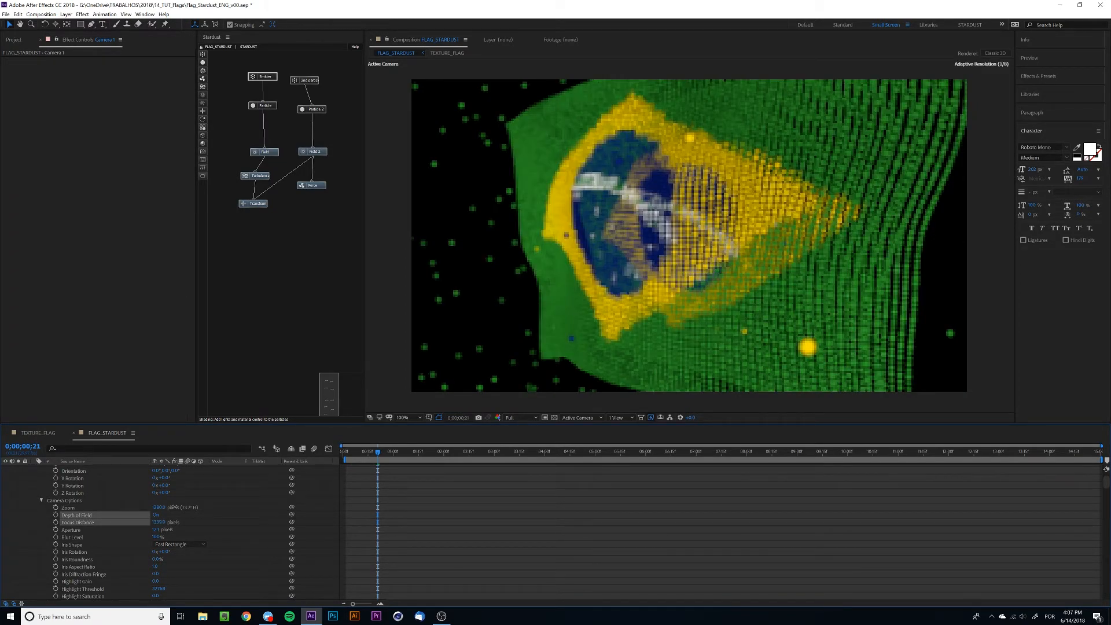
{"action": "left_click_drag", "start_coordinate": [216, 500], "coordinate": [215, 501]}
{"action": "left_click_drag", "start_coordinate": [156, 530], "coordinate": [176, 517]}
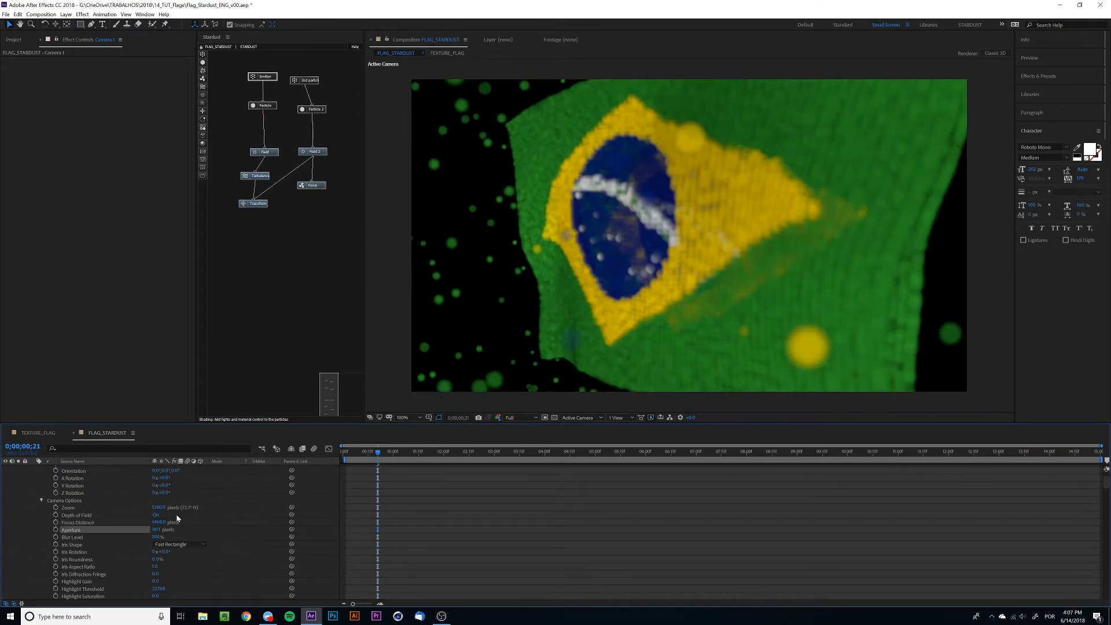